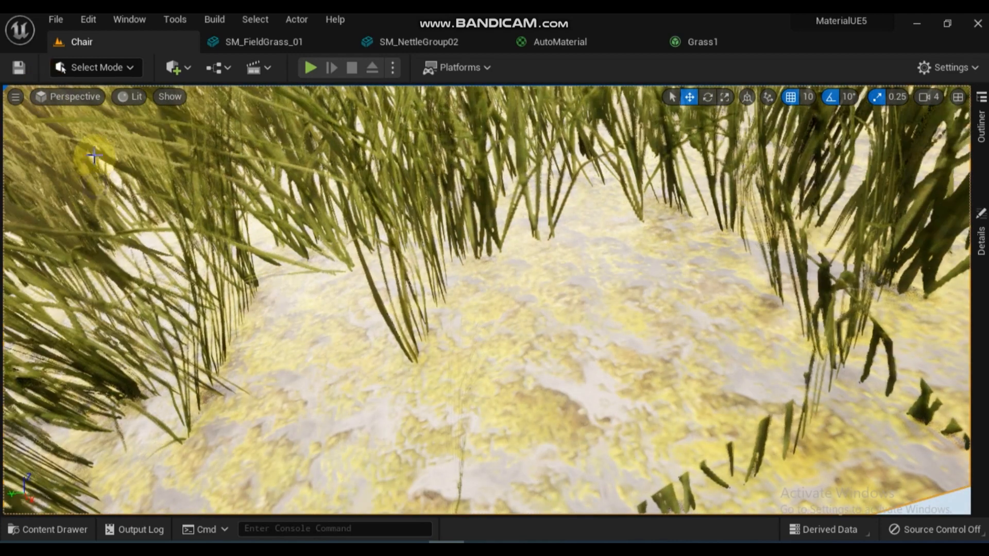
mouse_move(95, 165)
right_down()
mouse_move(79, 87)
mouse_move(94, 165)
right_up()
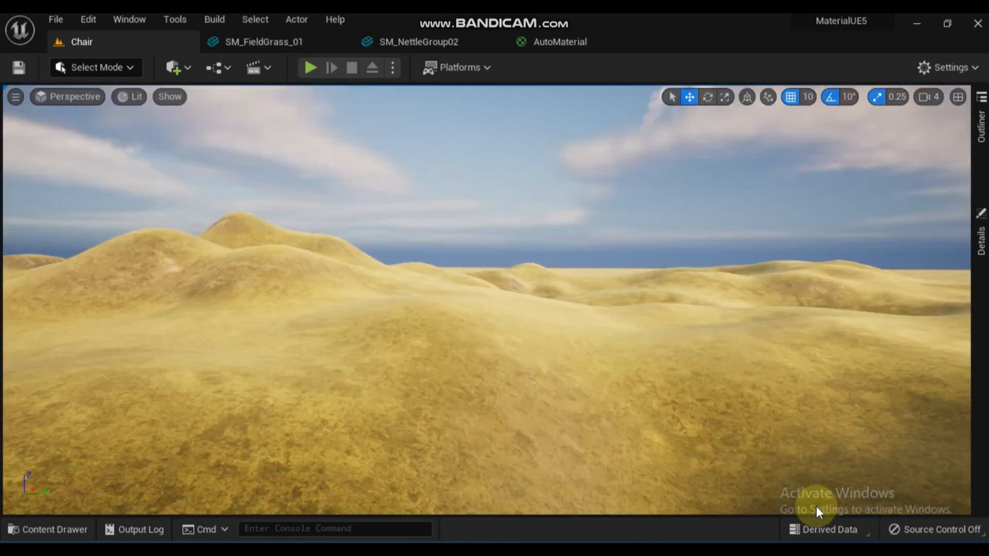
click(440, 206)
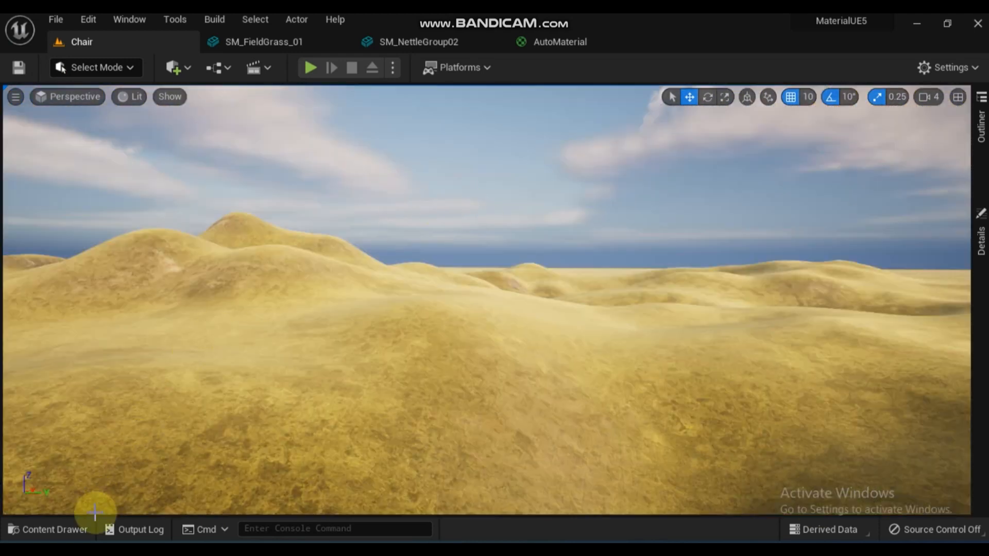
click(66, 529)
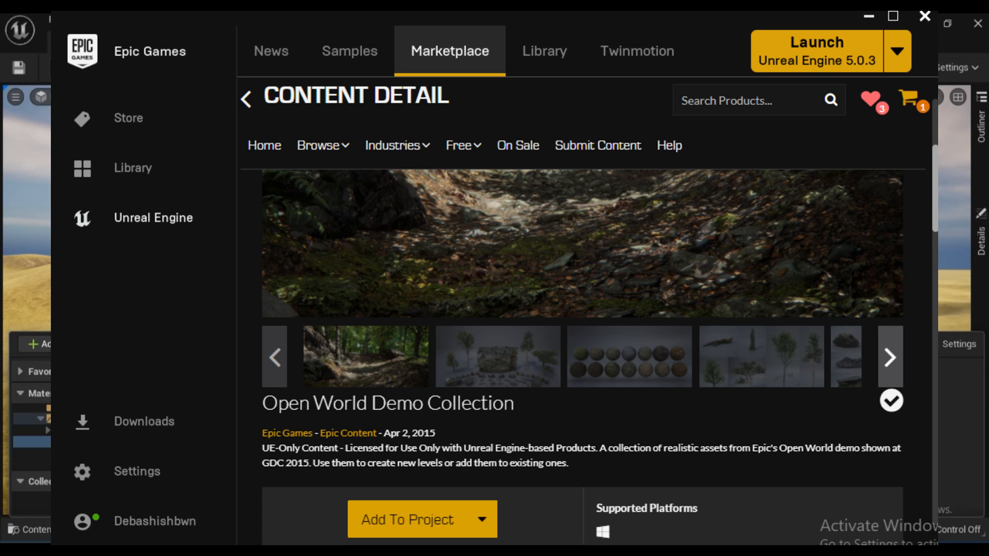
click(480, 399)
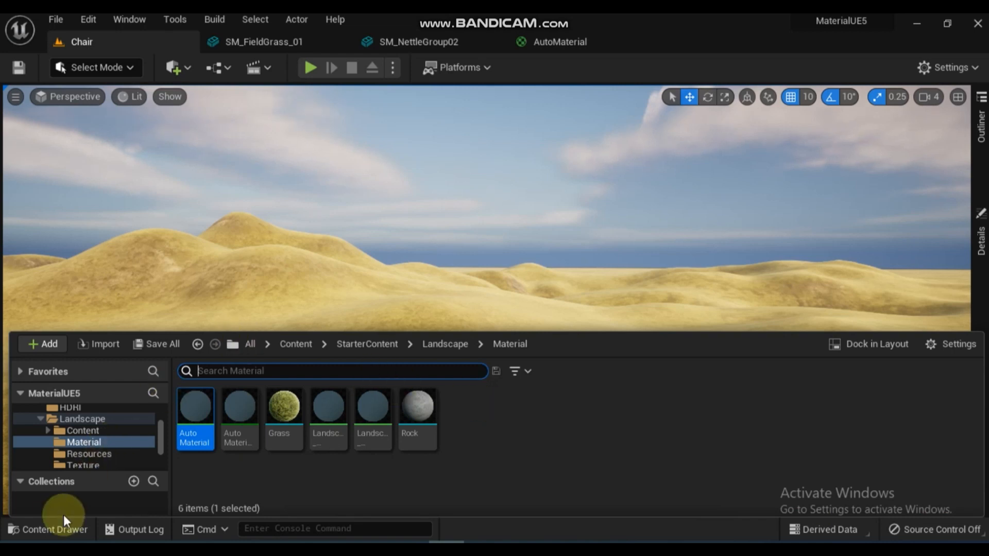
click(53, 531)
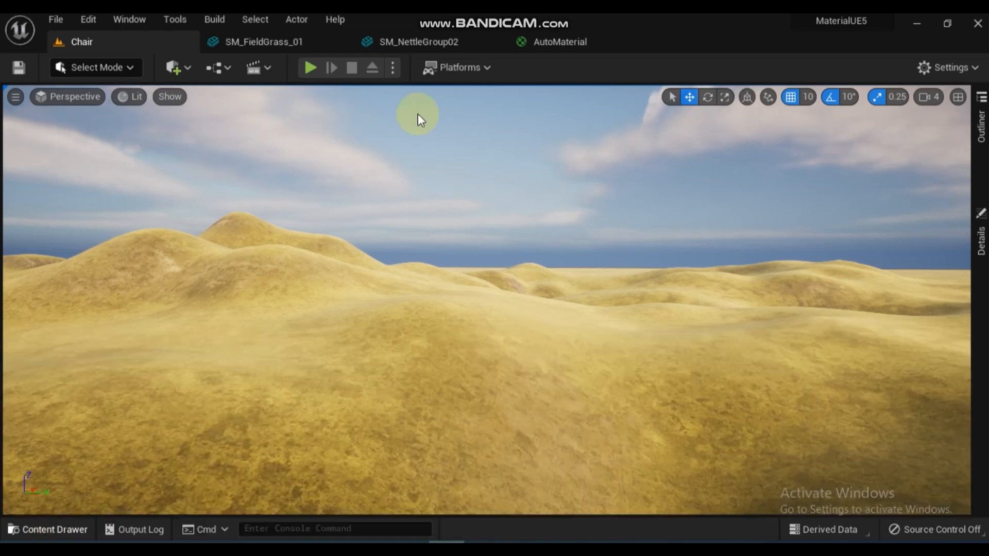
- Add a LandscapeGrassOutput node to the AutoMaterial graph and place it below the main material node
click(568, 44)
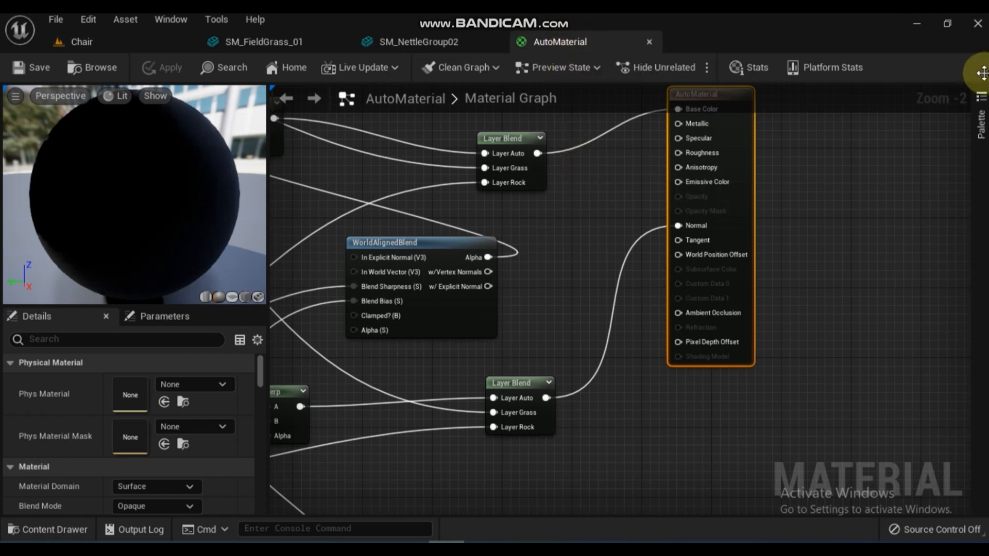
click(981, 97)
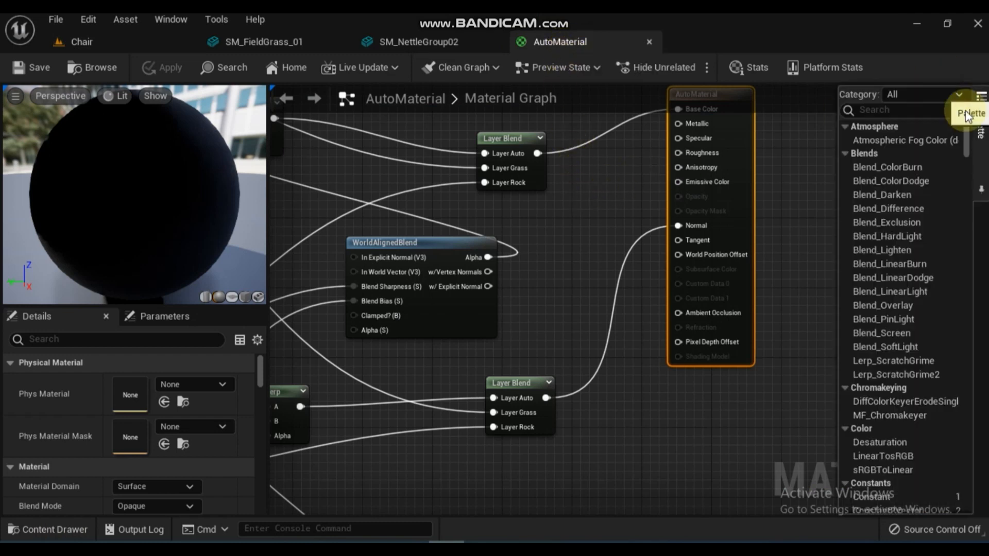
click(914, 109)
text(grass)
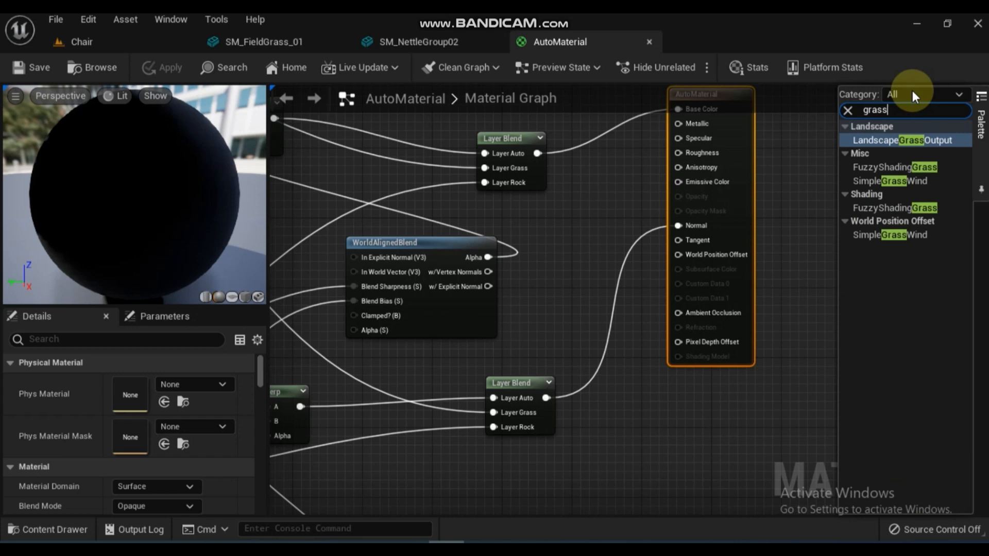
click(902, 141)
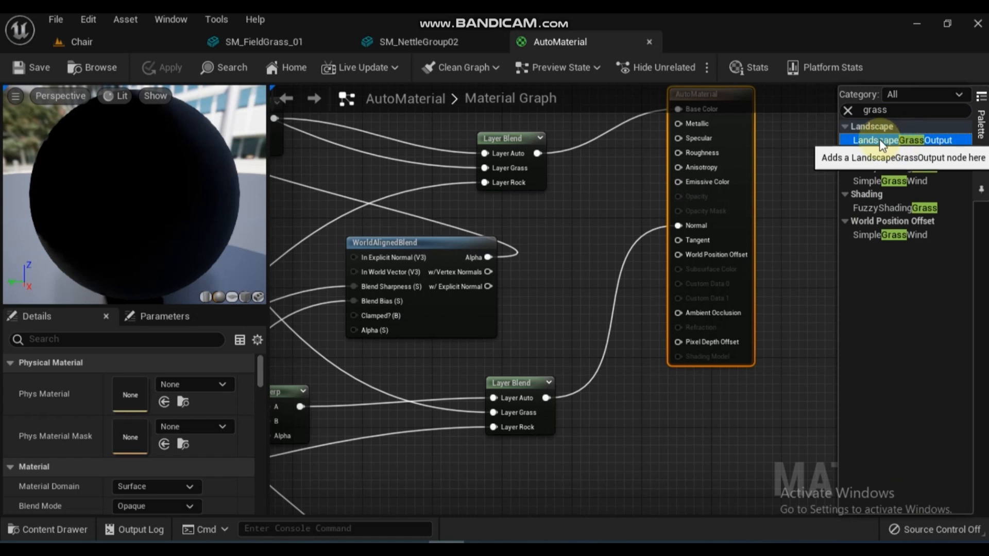
drag(902, 144, 665, 402)
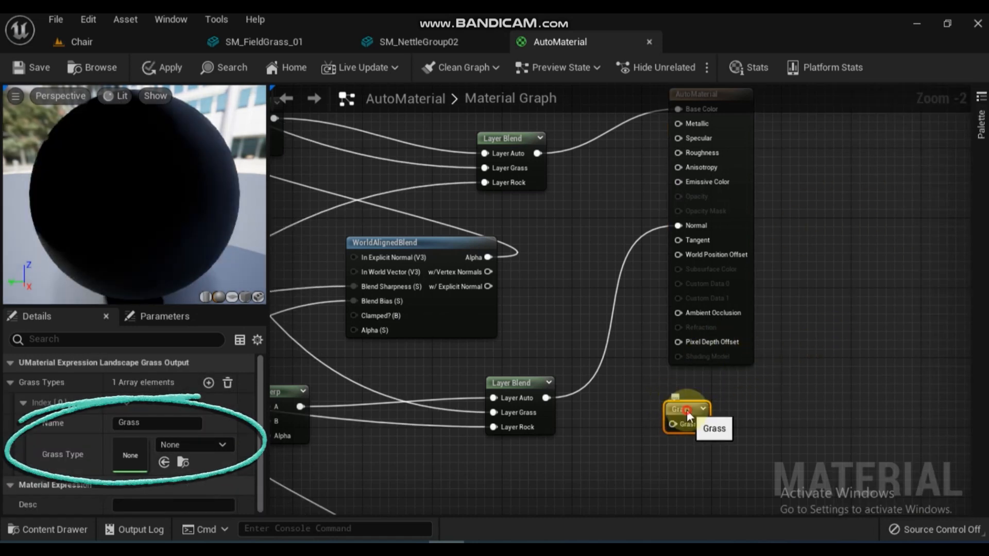
scroll(688, 409, up, 1)
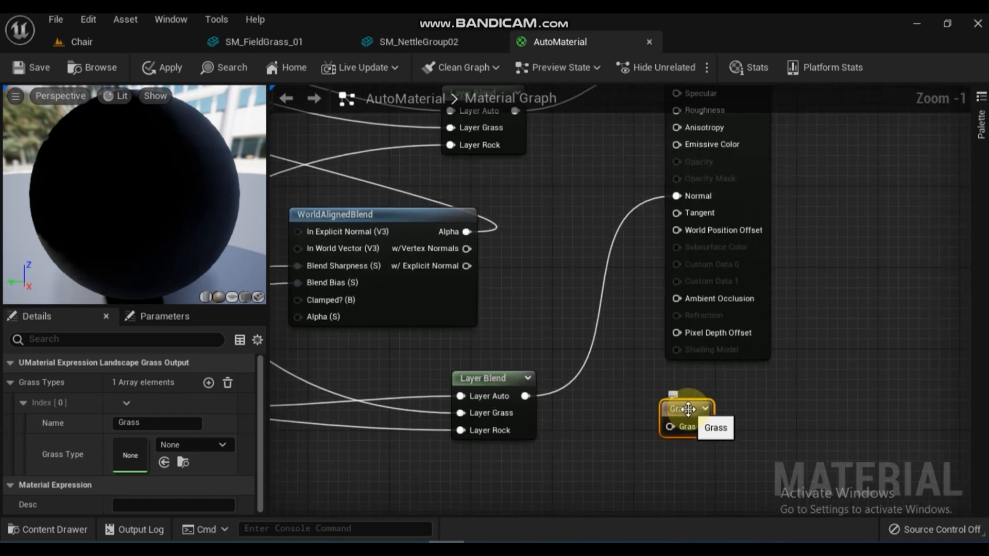
drag(688, 410, 701, 399)
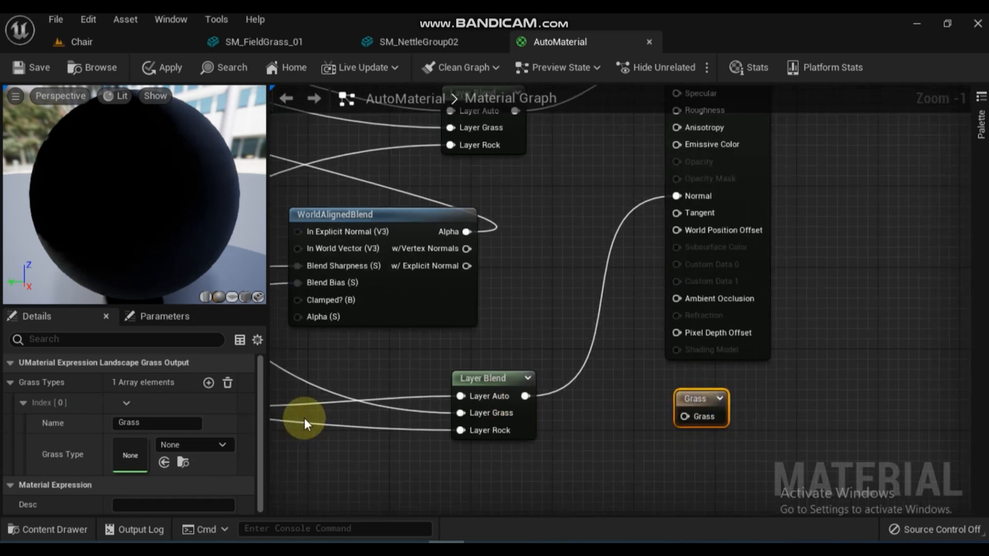
drag(700, 404, 740, 403)
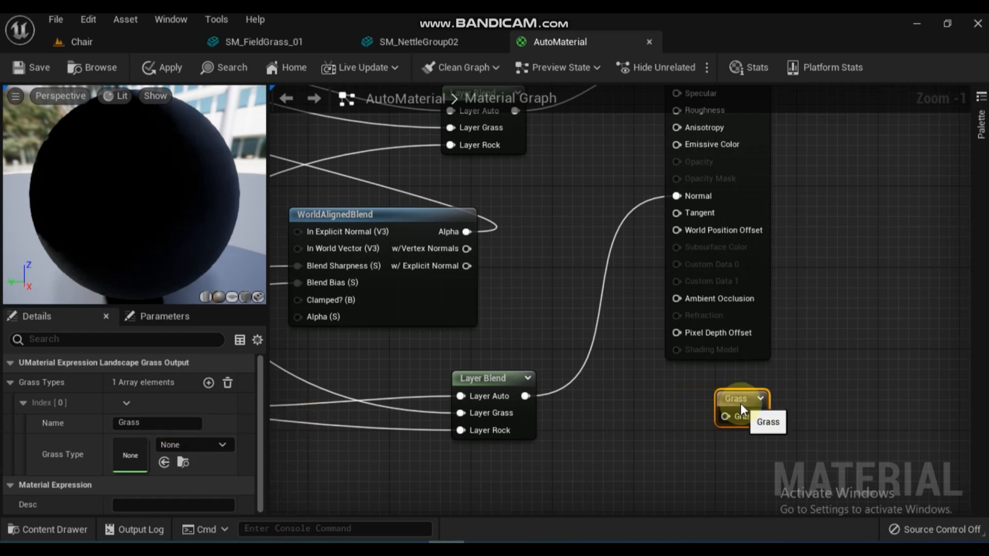
- Add a LandscapeLayerSample node between the lower Layer Blend node and the Grass output node
click(980, 103)
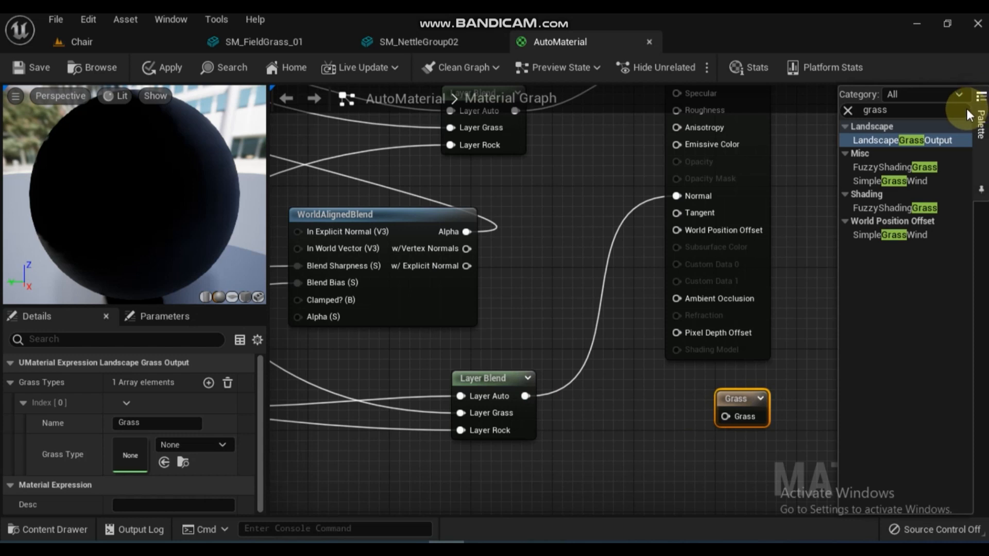
click(891, 109)
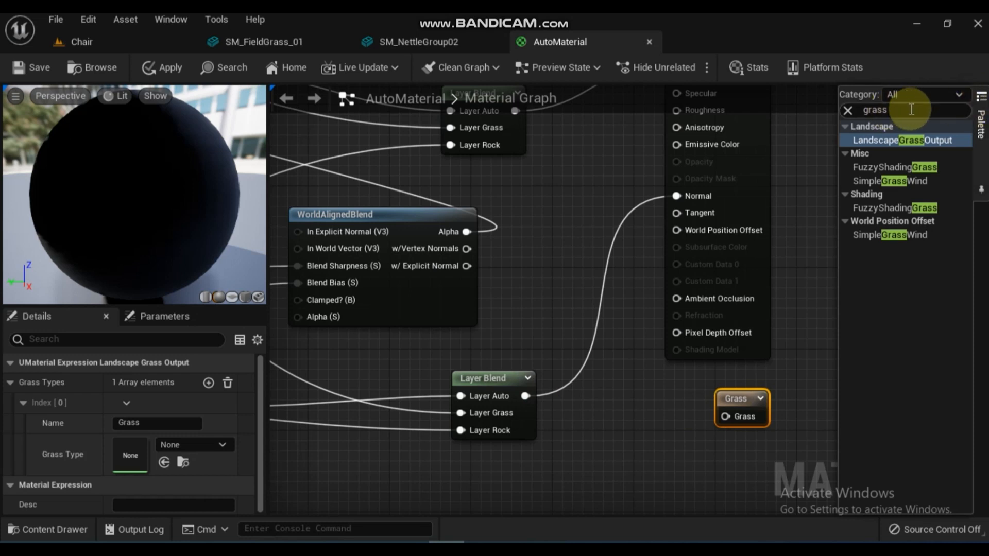
click(855, 108)
text(landscape am)
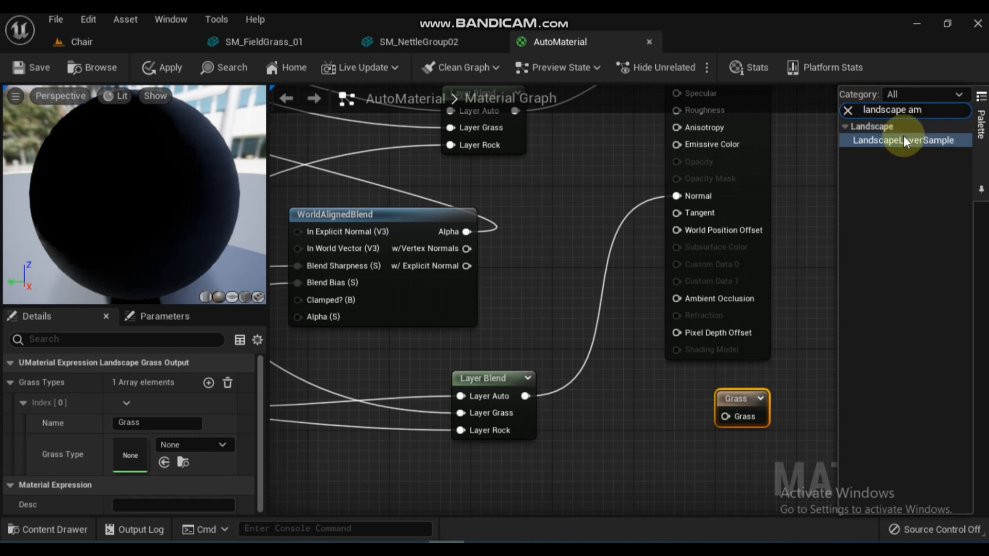
drag(900, 141, 618, 399)
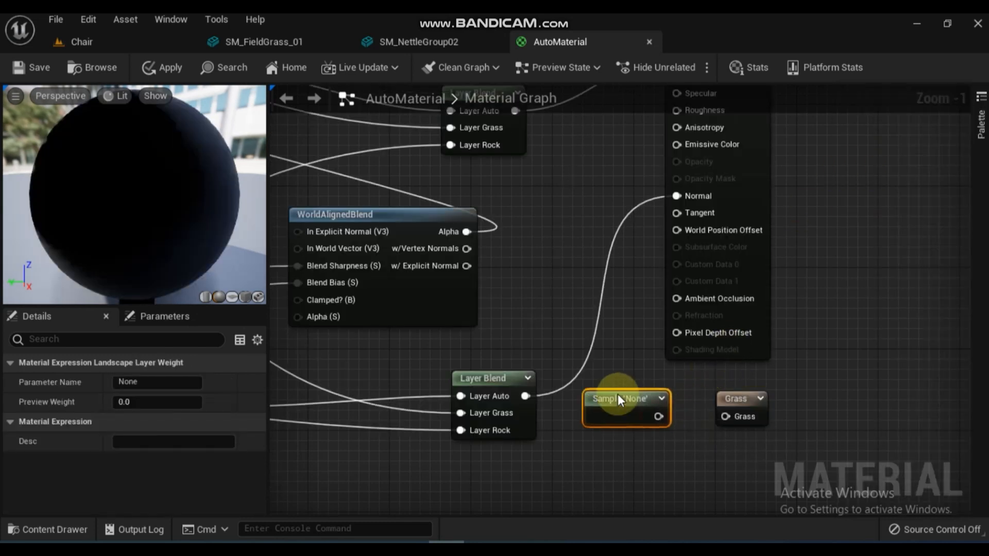
- Set the layer sample's parameter name to Grass and connect its output to the Grass input of the grass output node
click(133, 382)
click(116, 382)
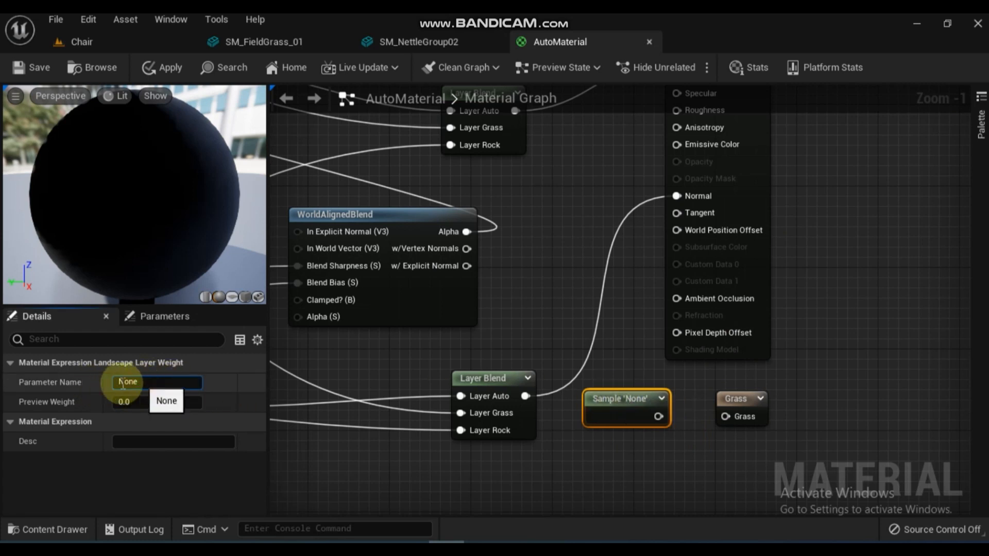
text(Grass)
key(Return)
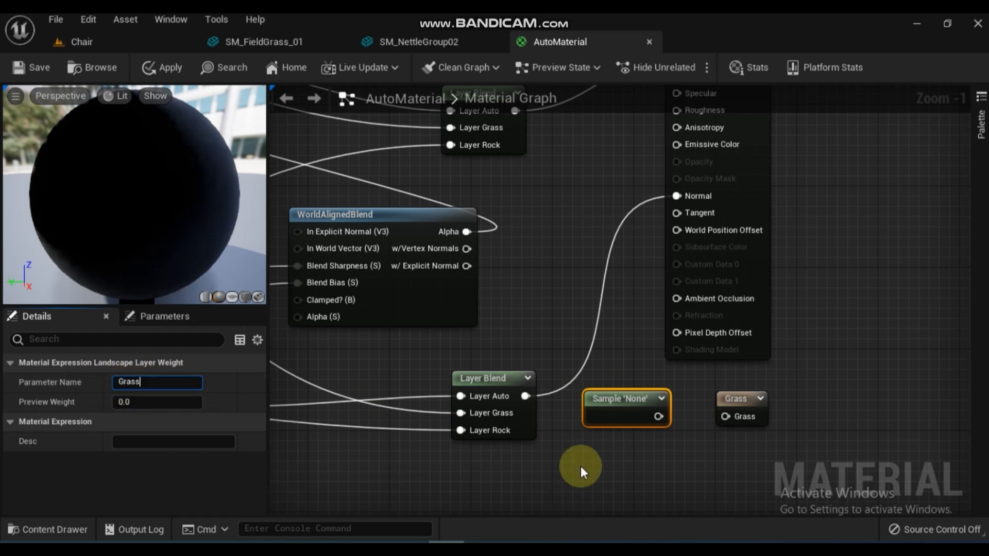
click(588, 459)
drag(658, 416, 725, 419)
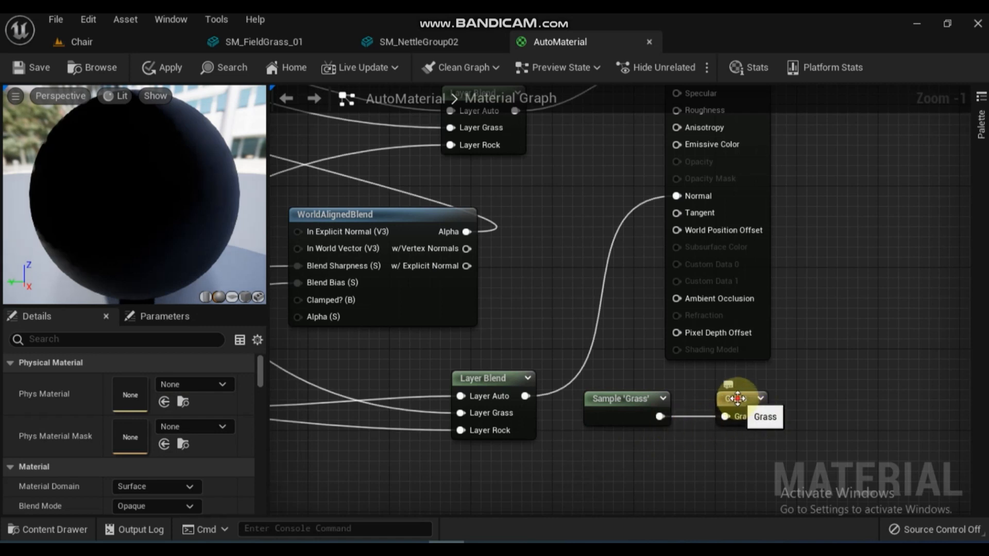
- Create a Landscape Grass Type asset named Grass1 in the Landscape Material folder
click(737, 401)
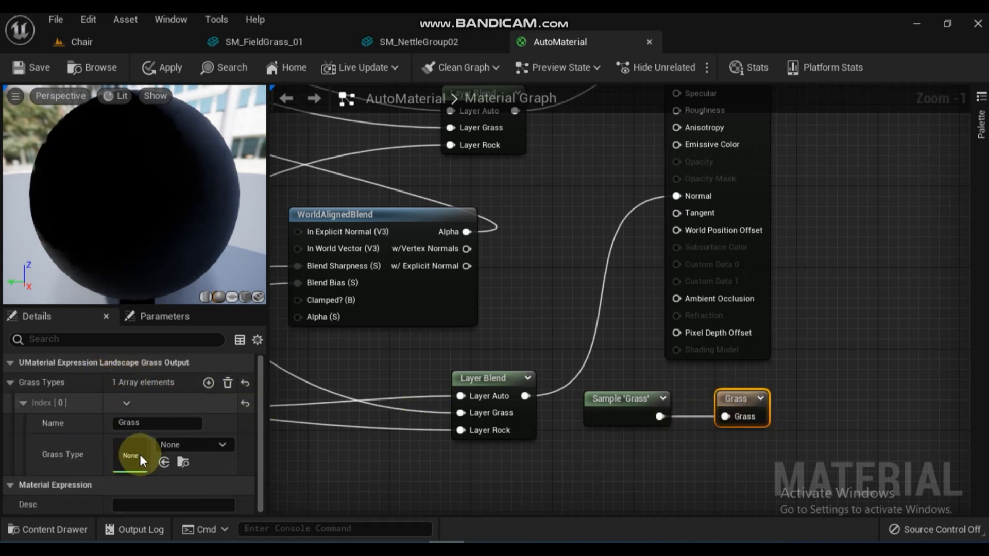
click(70, 530)
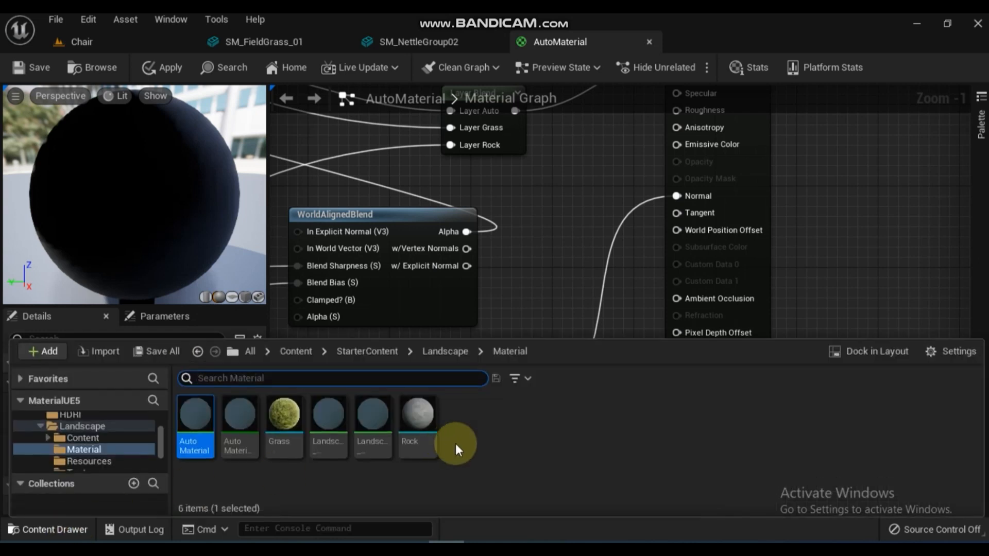
click(468, 432)
right_click(469, 431)
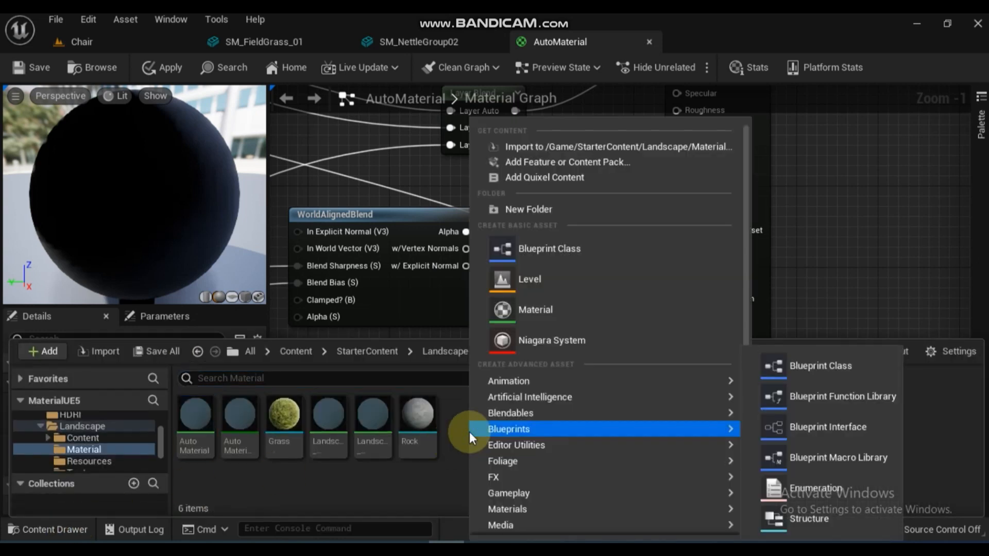
mouse_move(588, 455)
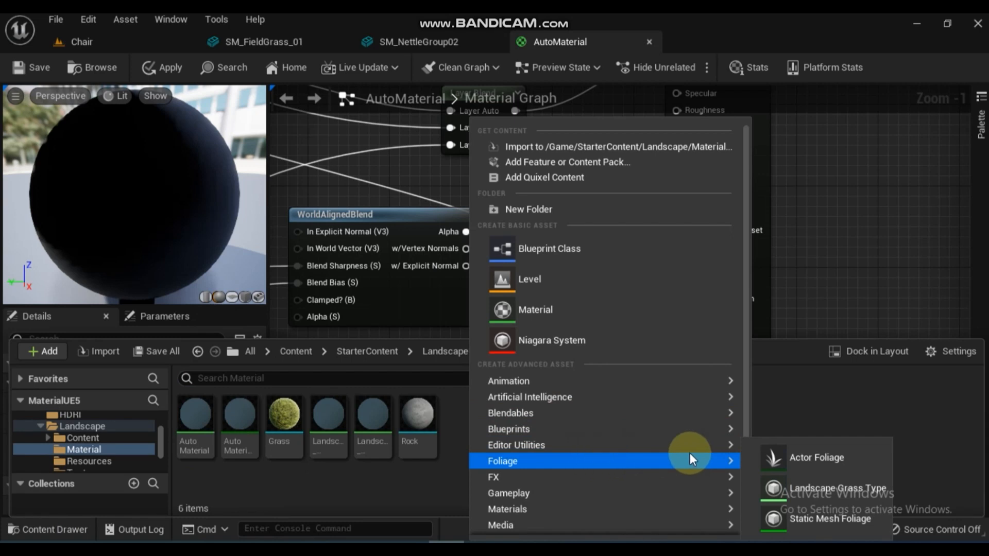
click(802, 486)
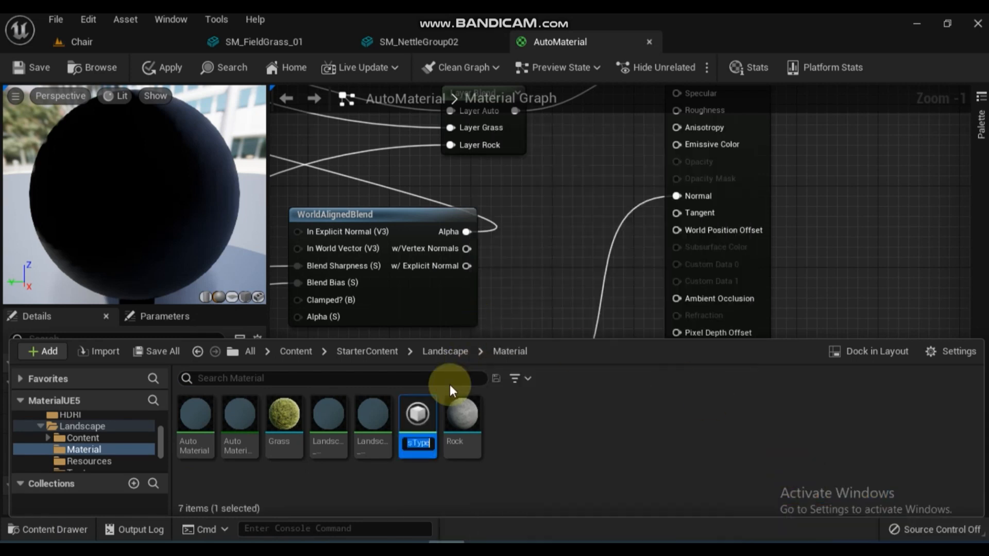
text(Grass1)
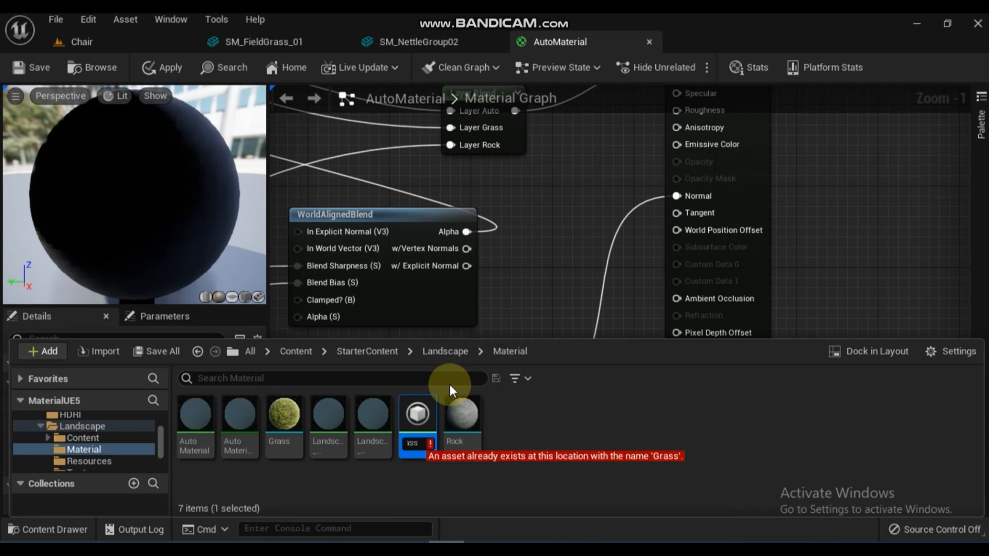
key(Return)
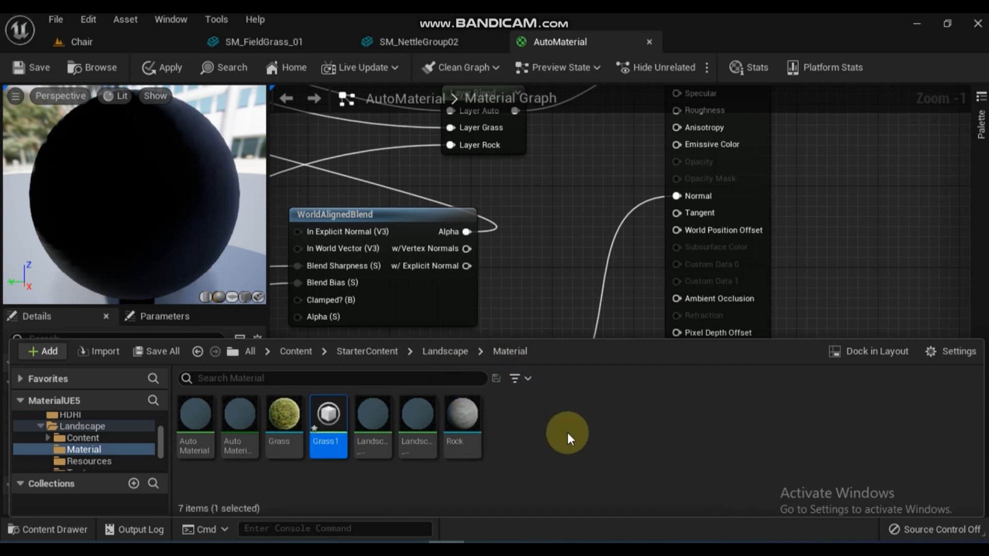
- Open the Grass1 asset, add one Grass Varieties element and expand its settings
double_click(325, 412)
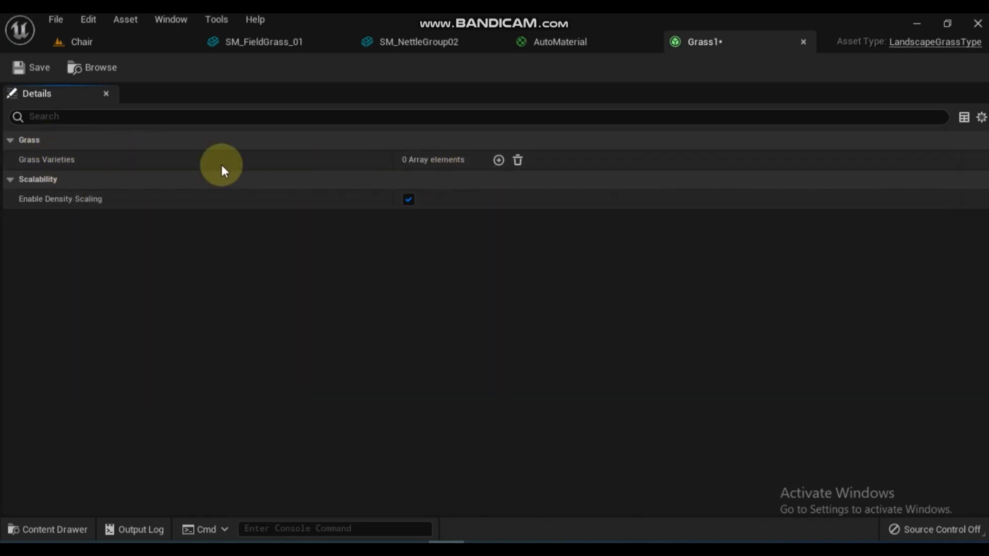
click(498, 161)
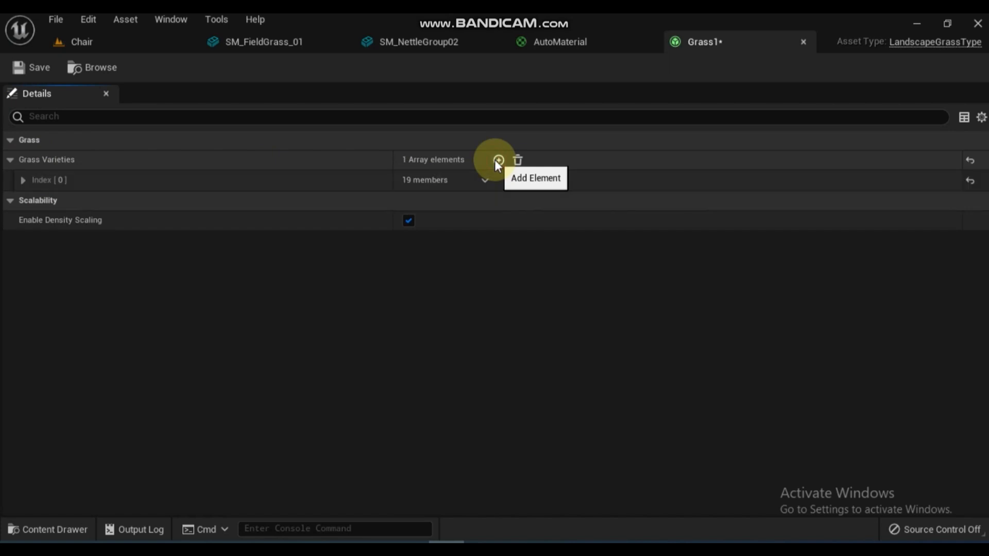
click(22, 180)
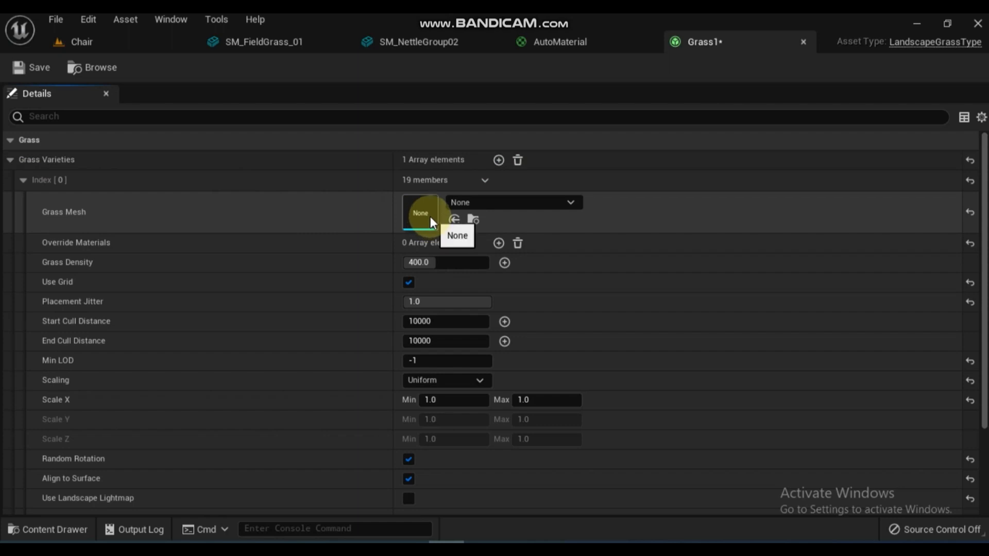
- Check the SM_FieldGrass_01 mesh preview and assign that mesh as the Grass Mesh of the first variety in Grass1
click(244, 41)
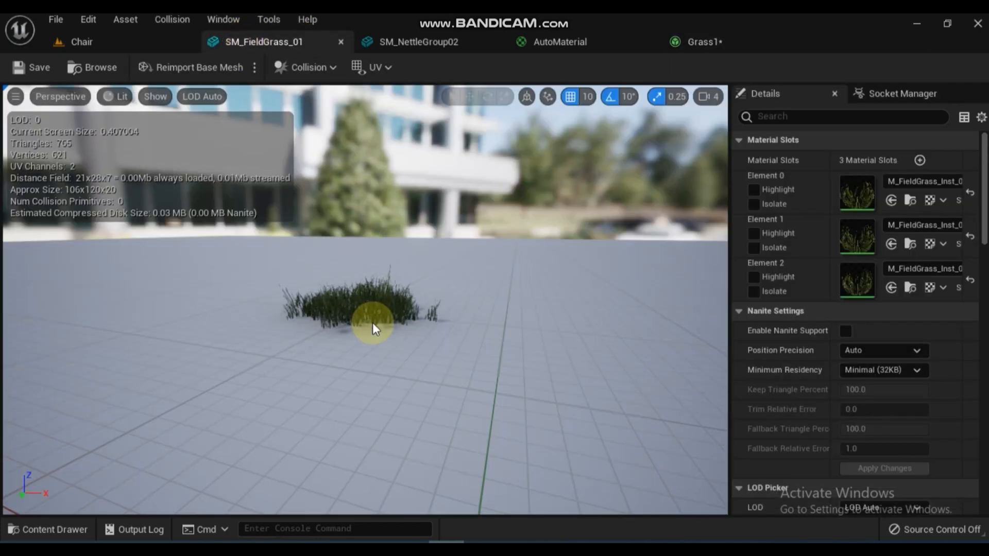
scroll(373, 323, up, 5)
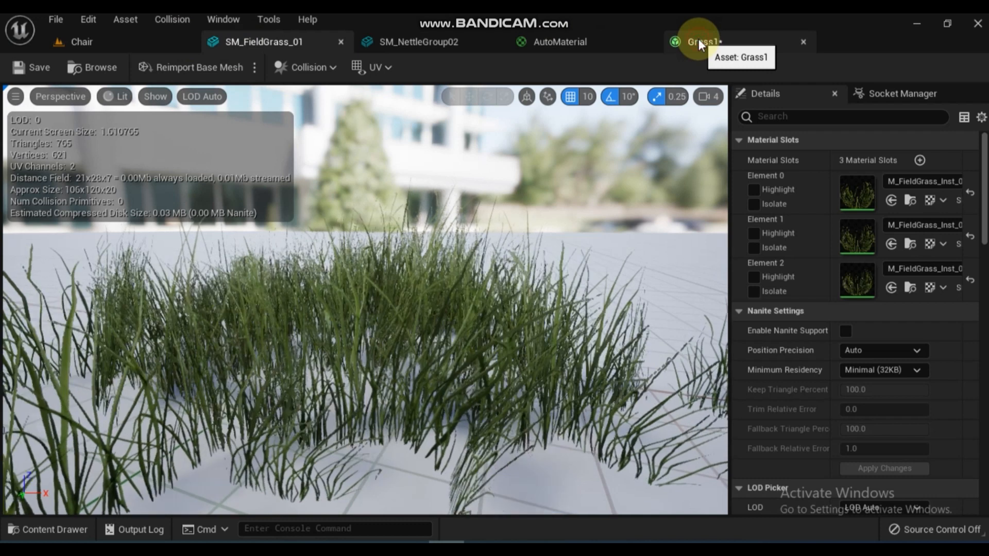
click(698, 40)
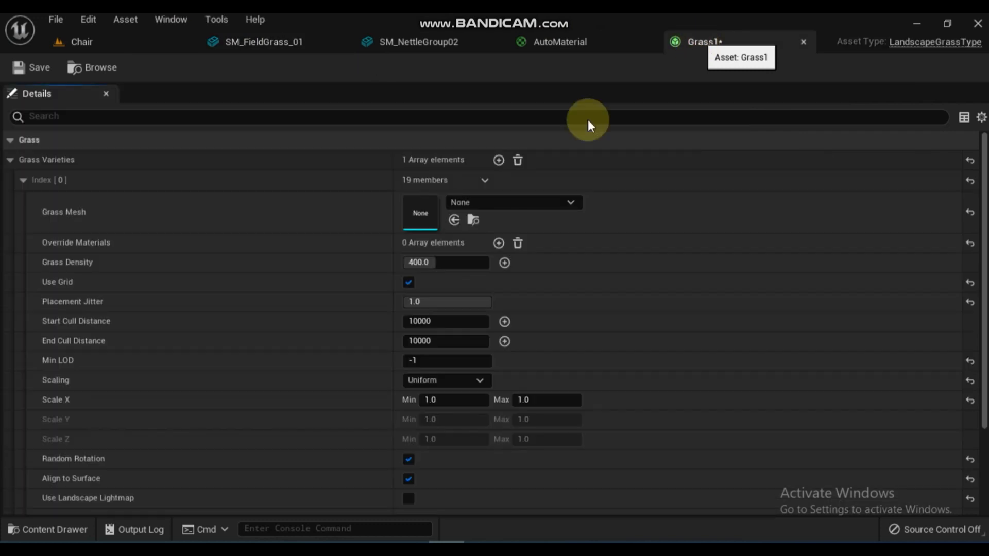
click(502, 204)
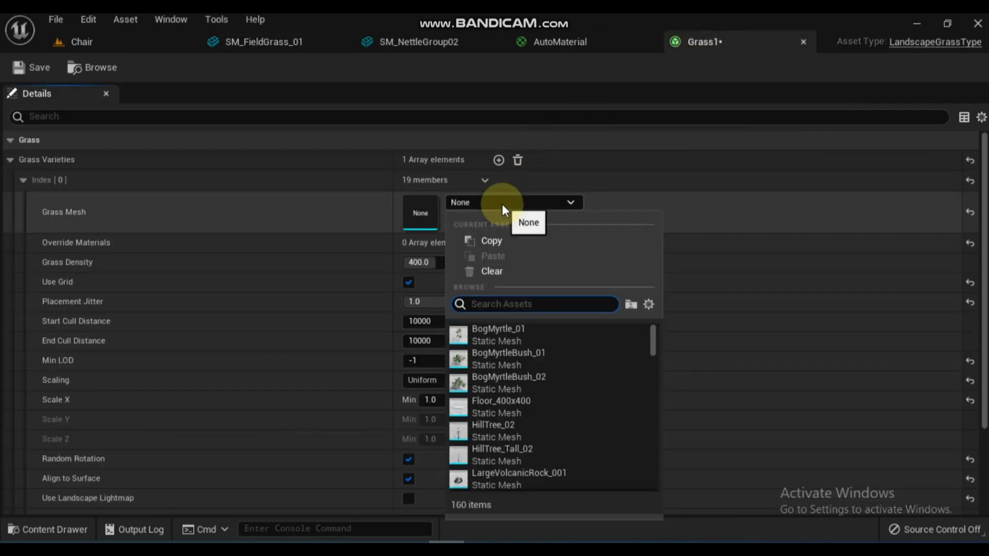
text(feil)
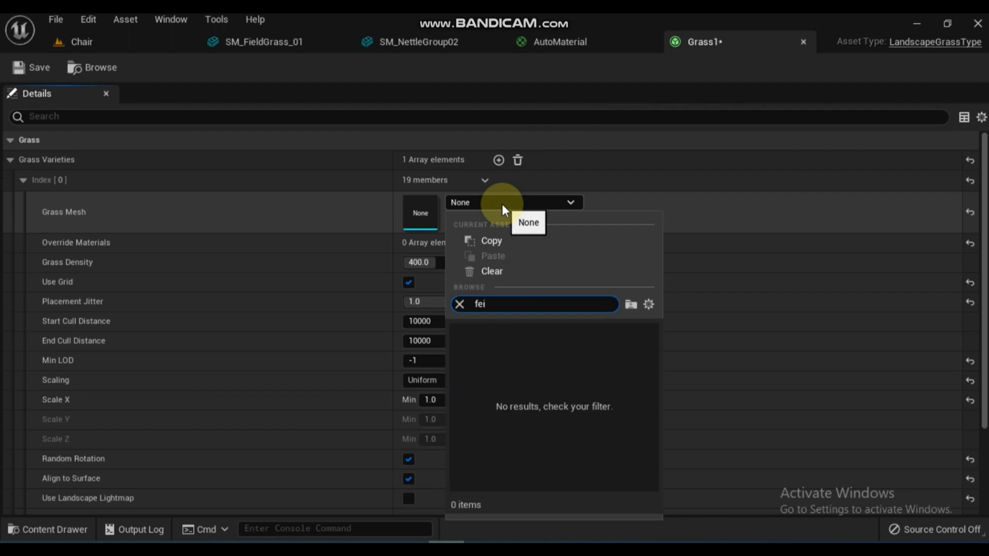
key(BackSpace)
key(BackSpace)
key(BackSpace)
text(ield)
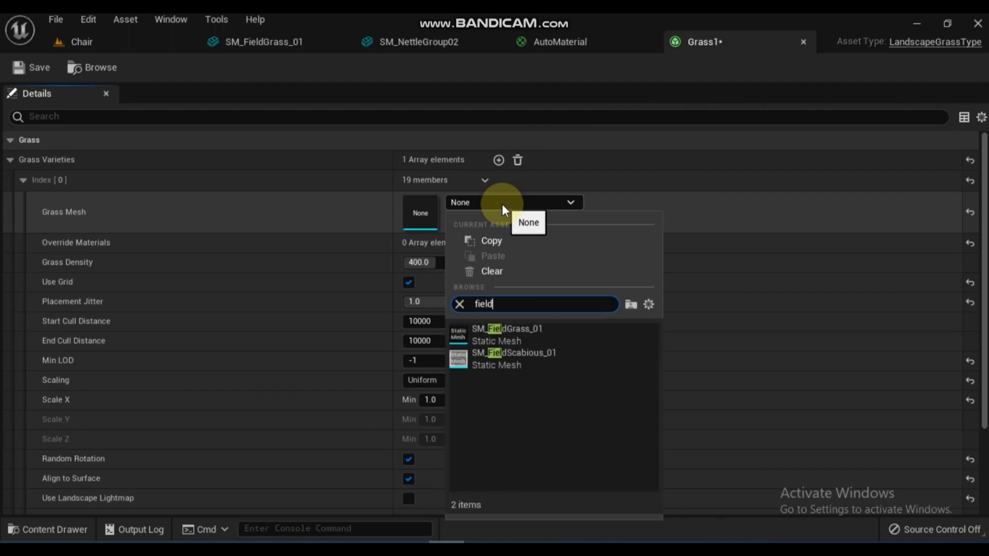
click(503, 332)
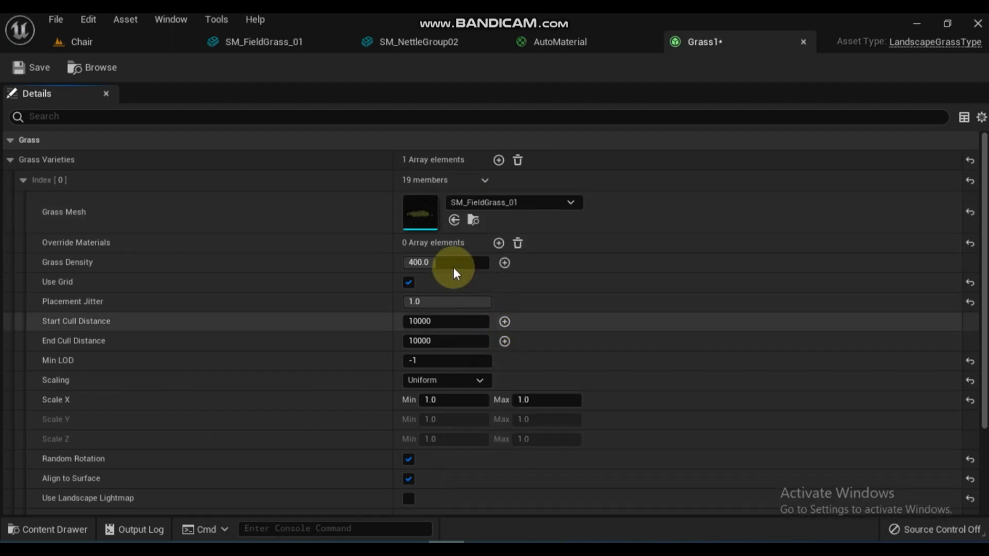
- Set the first variety's grass density to about 140 and its Scale X range to 0.75–1.5, and save Grass1
mouse_move(435, 262)
mouse_down()
mouse_move(404, 263)
mouse_move(429, 262)
mouse_up()
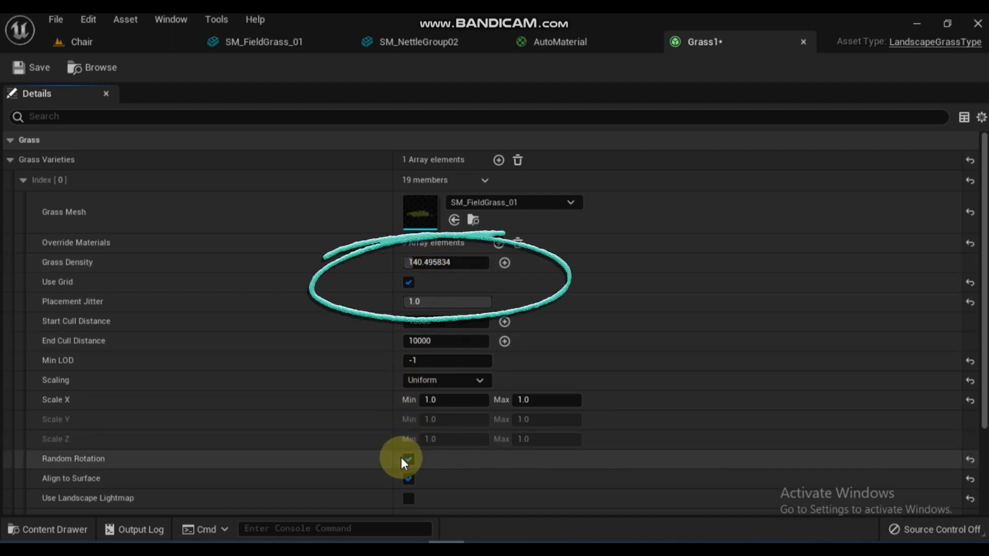
click(450, 400)
text(0.)
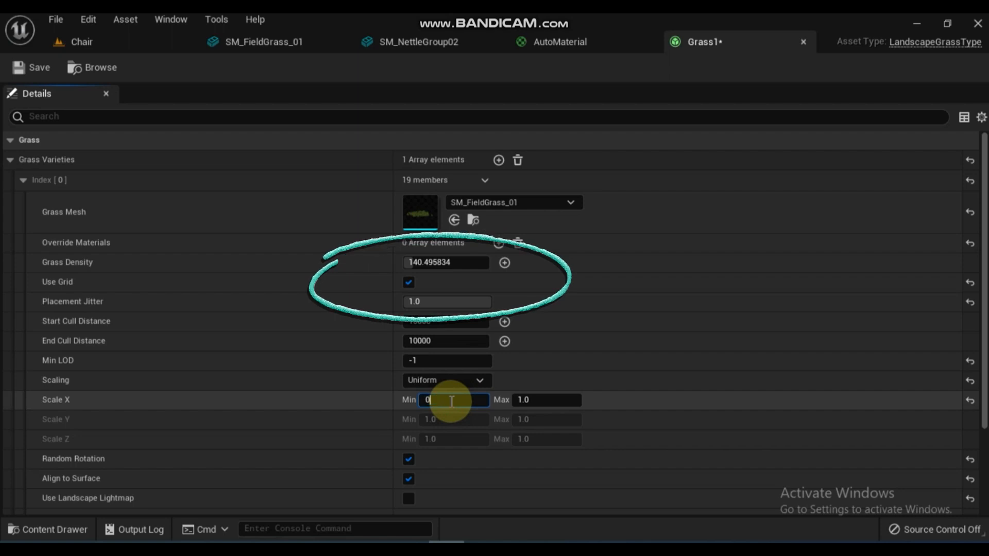
text(75)
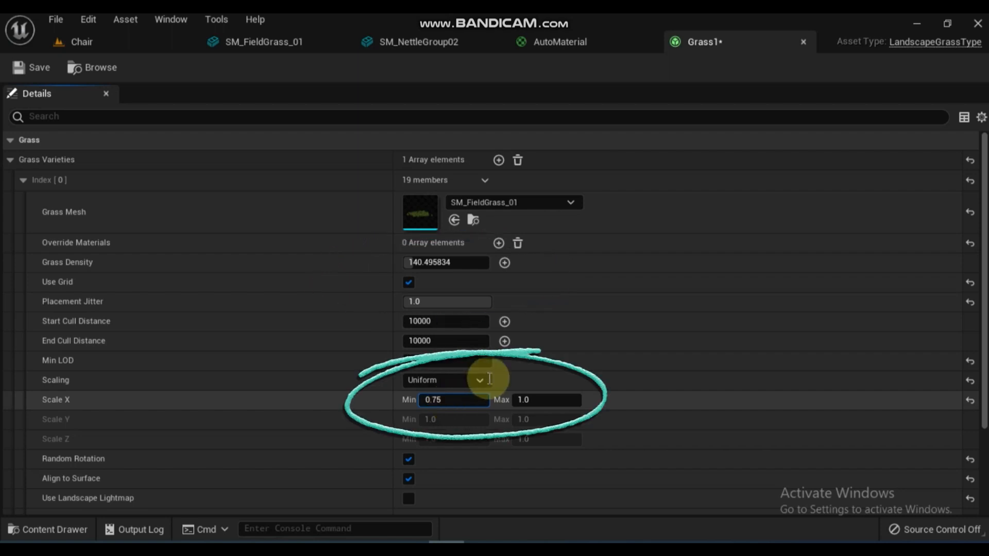
click(540, 404)
text(1.5)
click(600, 267)
click(31, 67)
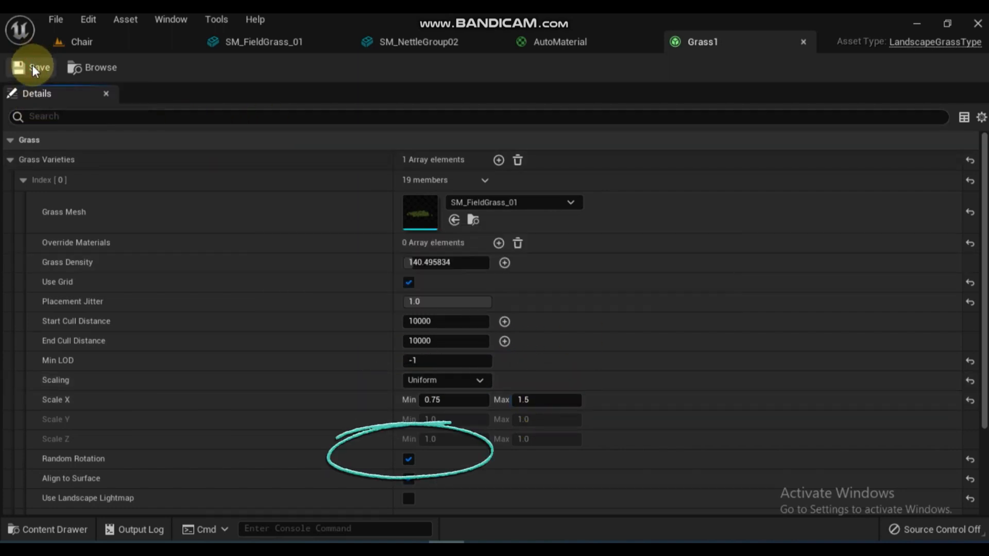
- Add a second Grass Varieties element to Grass1 and assign SM_NettleGroup01 as its Grass Mesh
click(22, 180)
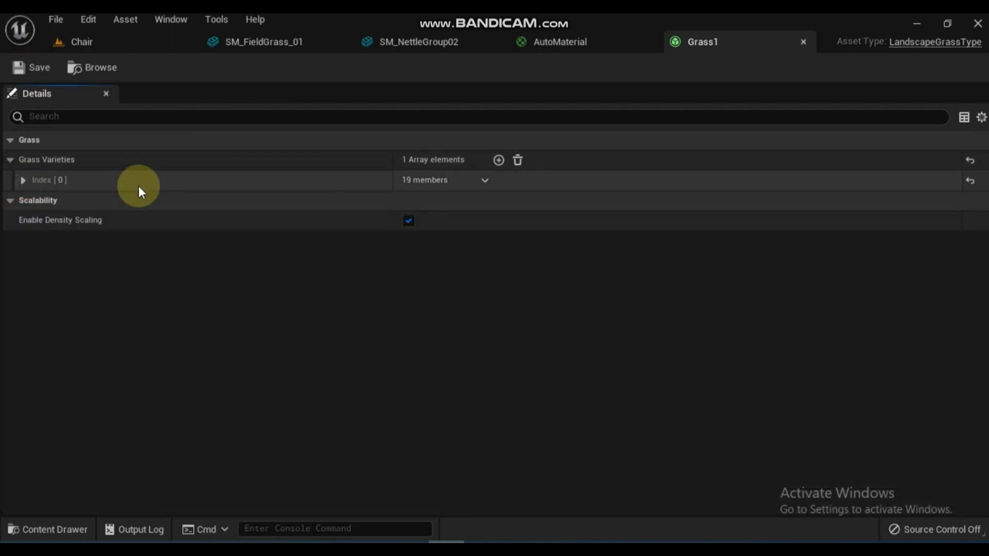
click(498, 160)
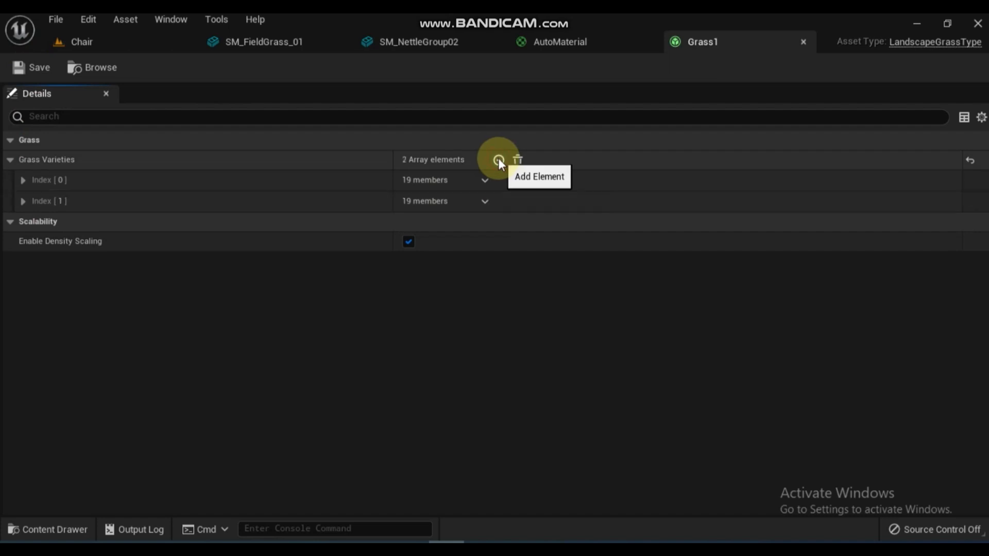
click(22, 201)
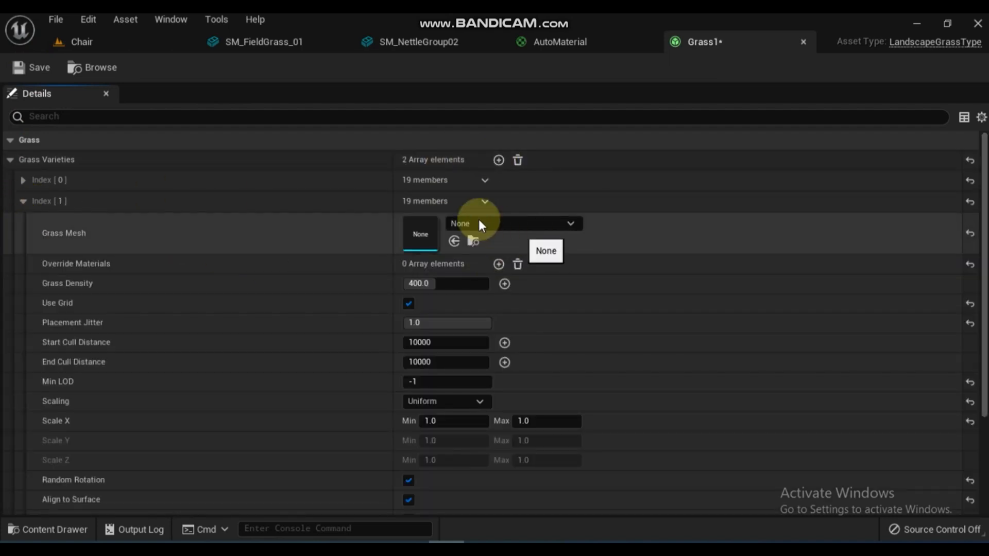
click(422, 40)
scroll(421, 233, up, 3)
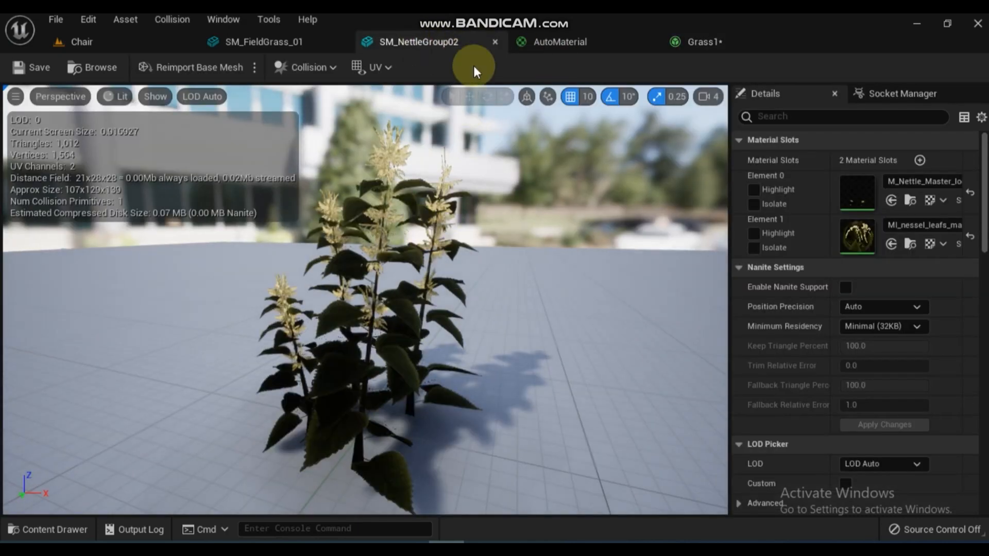
click(704, 41)
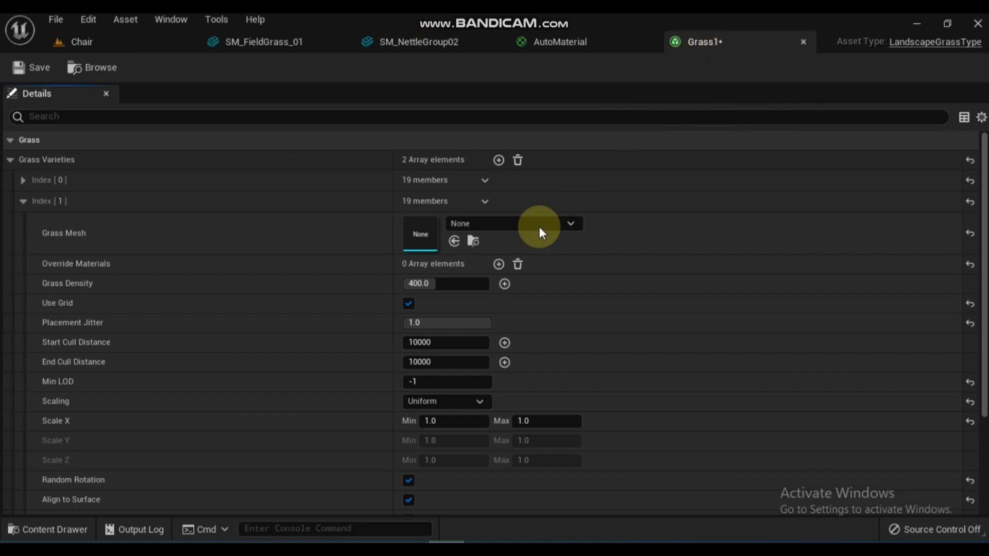
click(508, 224)
text(nettle)
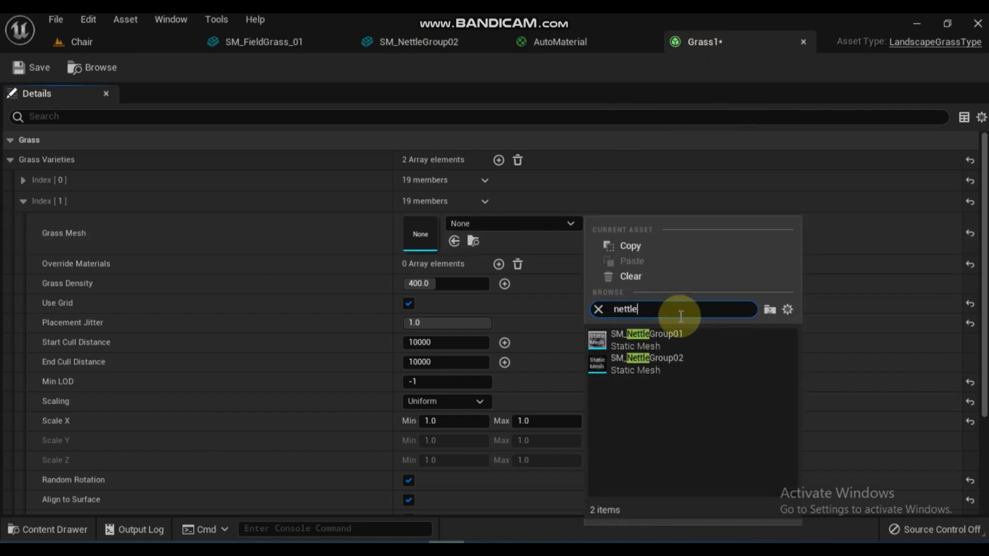
key(Return)
- Set the second variety's grass density to 50 and its Scale X range to 0.75–1.5, and save Grass1
click(411, 283)
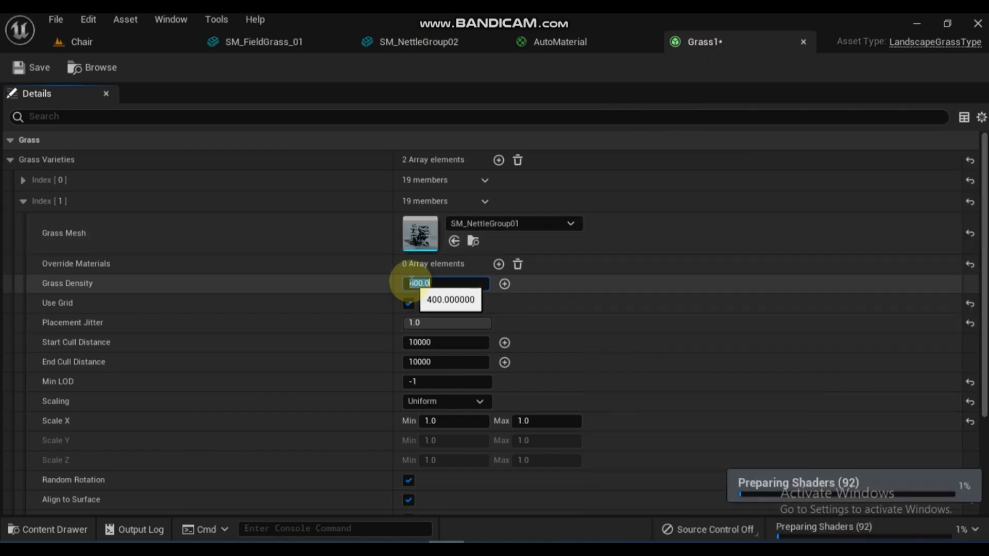
text(50)
click(433, 420)
text(0.75)
click(541, 421)
text(1.5)
click(37, 64)
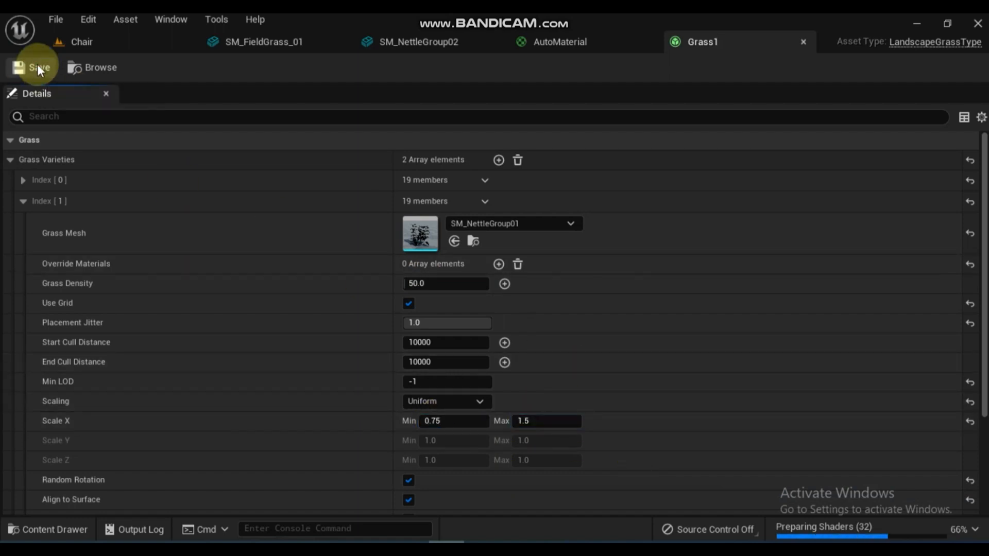
- In AutoMaterial, assign Grass1 as the Grass Type of the Grass output node and save the material
click(560, 41)
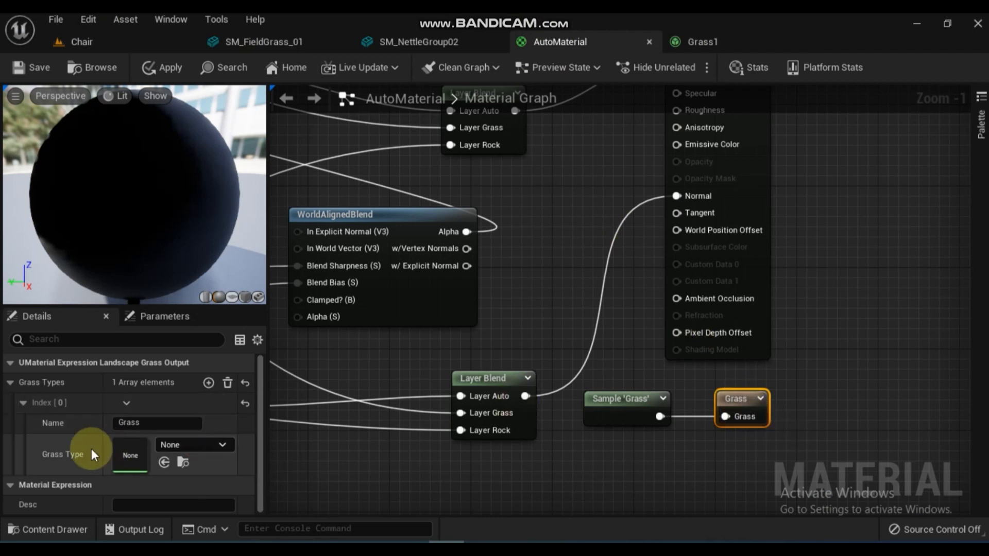
click(196, 446)
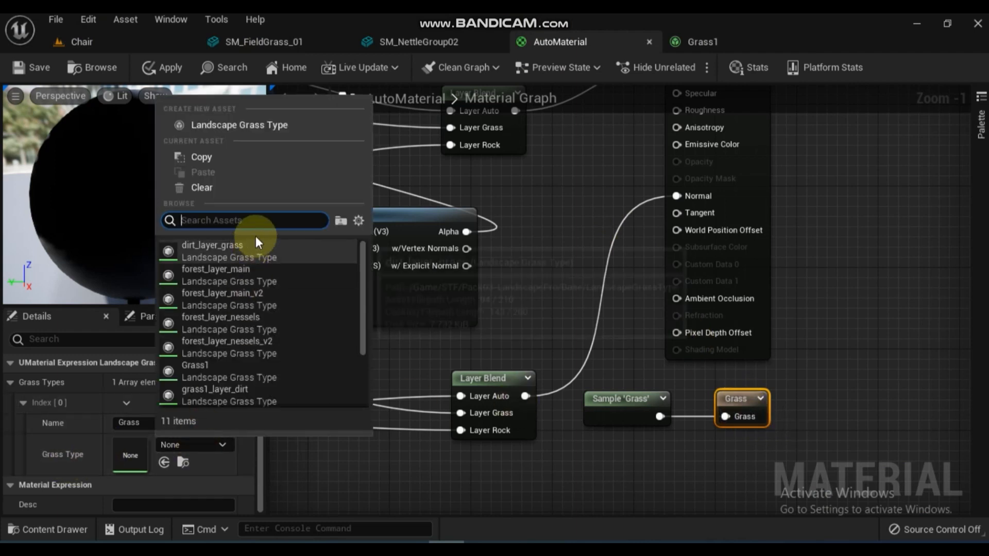
text(grass)
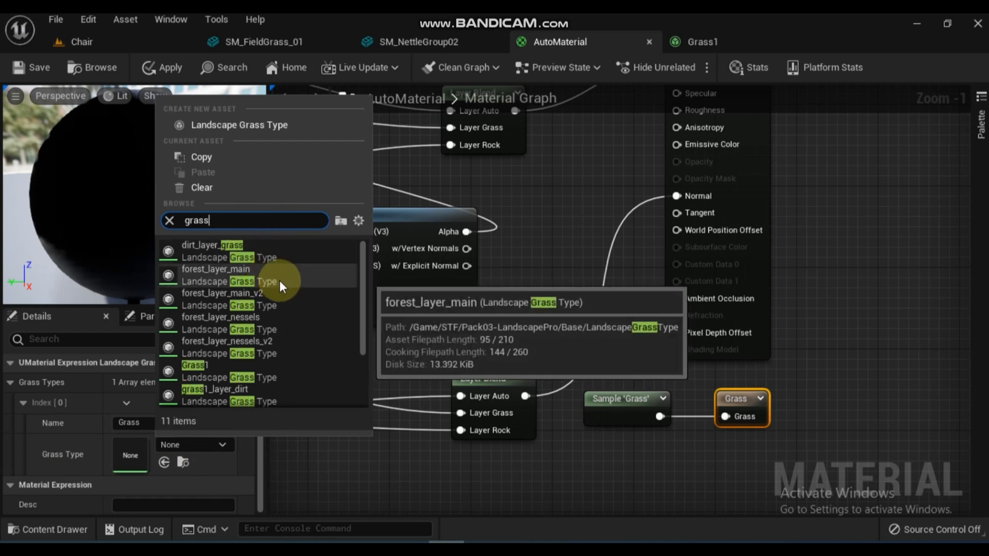
scroll(303, 278, down, 3)
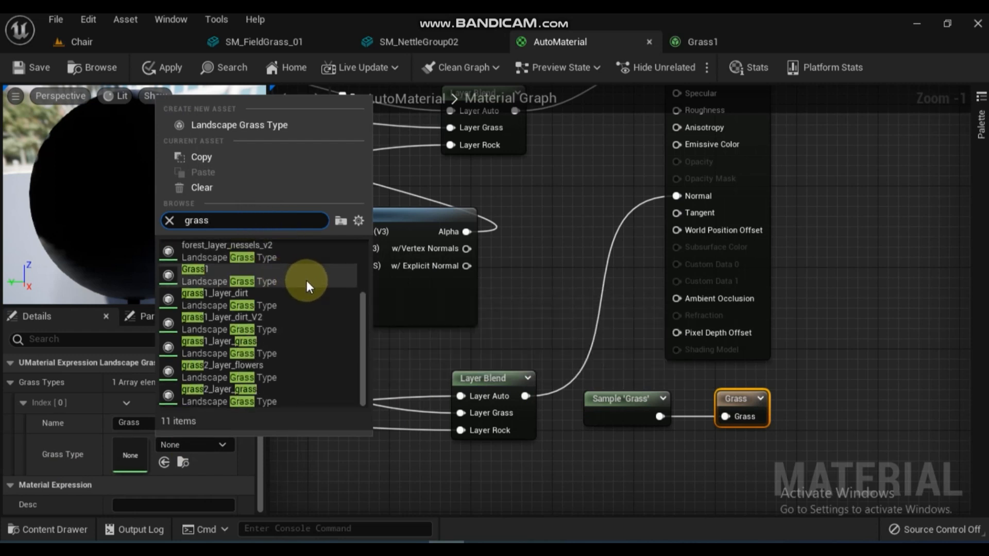
text(ss1)
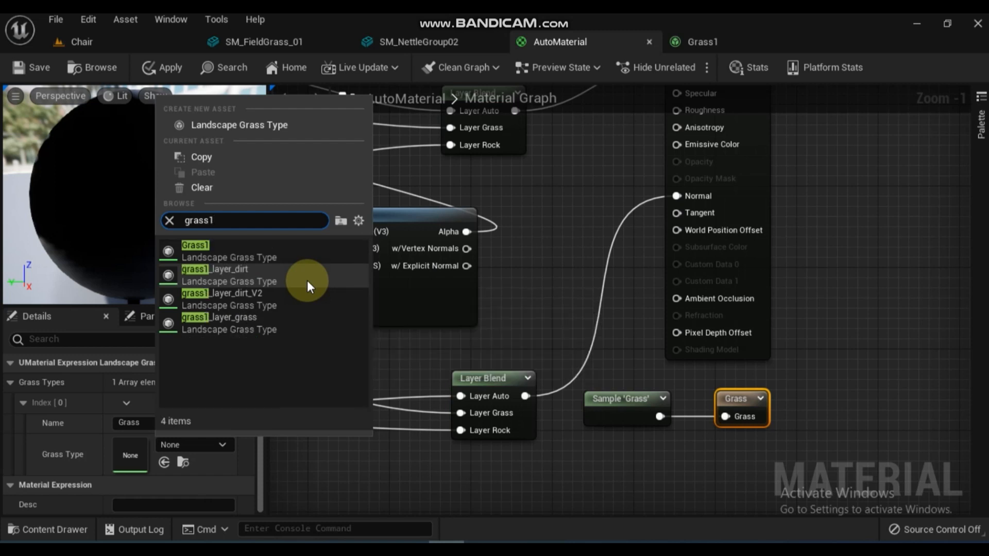
click(206, 251)
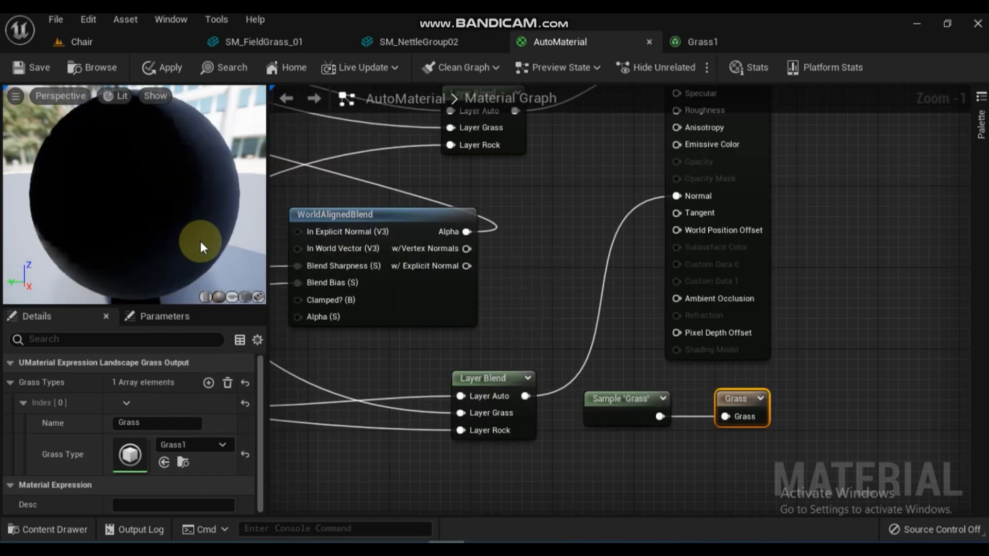
click(32, 70)
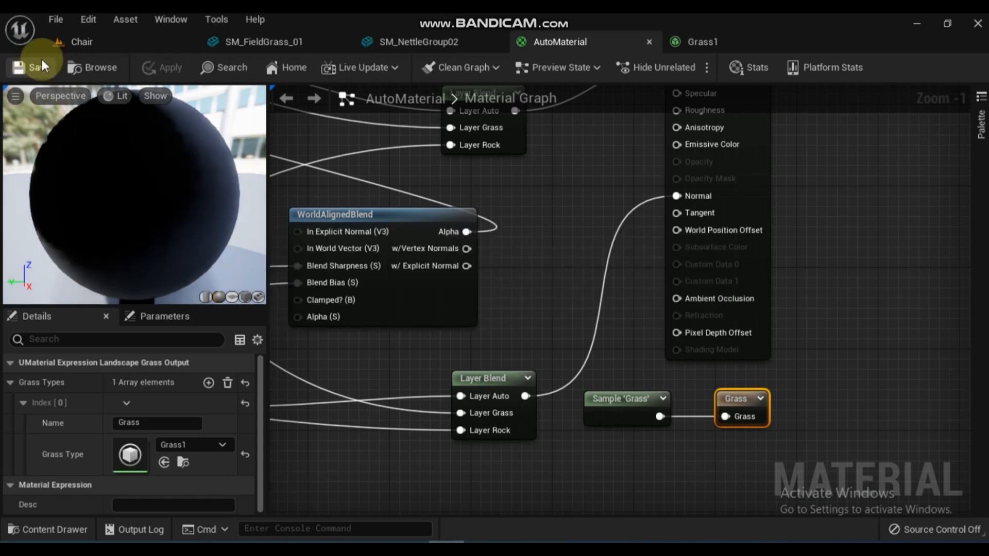
- In the Chair level, switch to landscape painting and select the Grass target layer
click(78, 39)
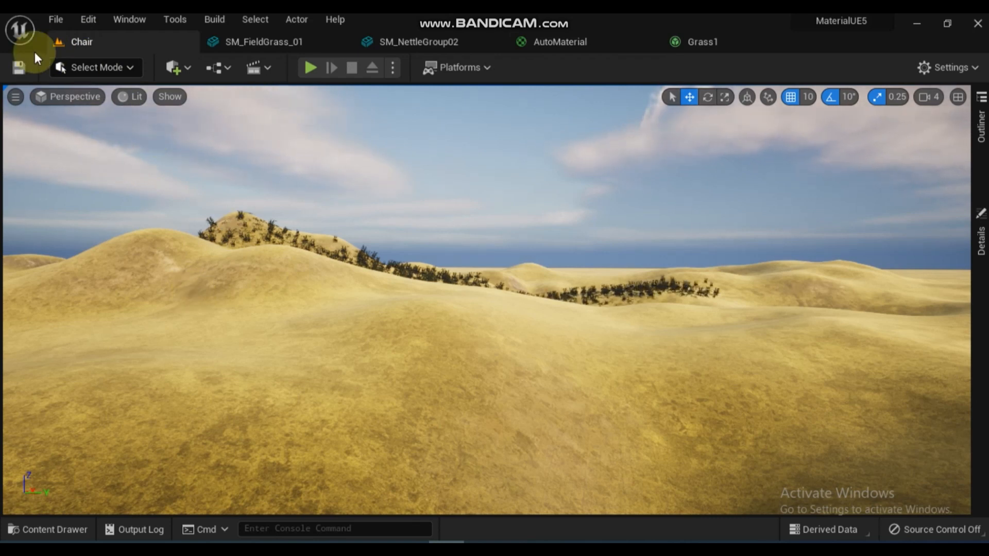
click(106, 69)
click(116, 107)
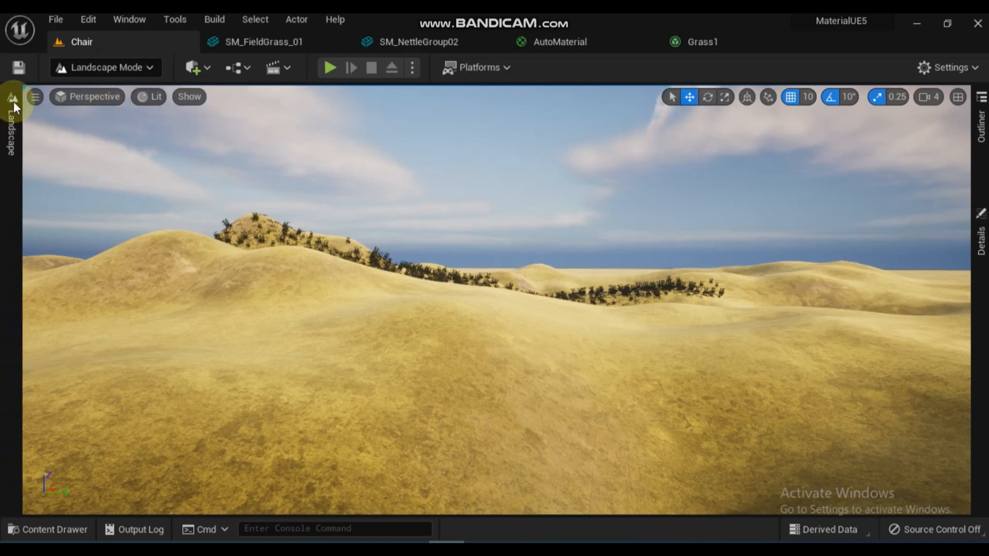
click(11, 99)
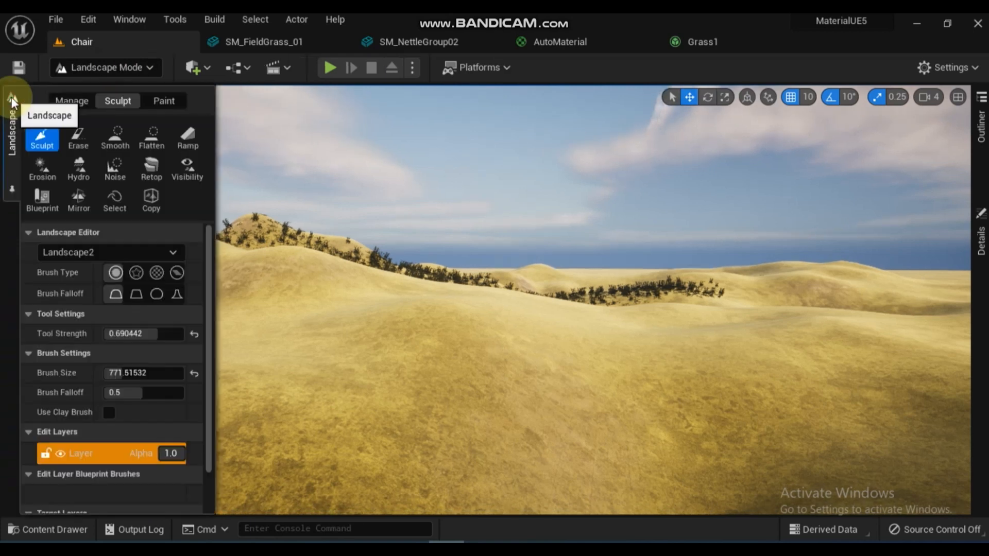
click(162, 103)
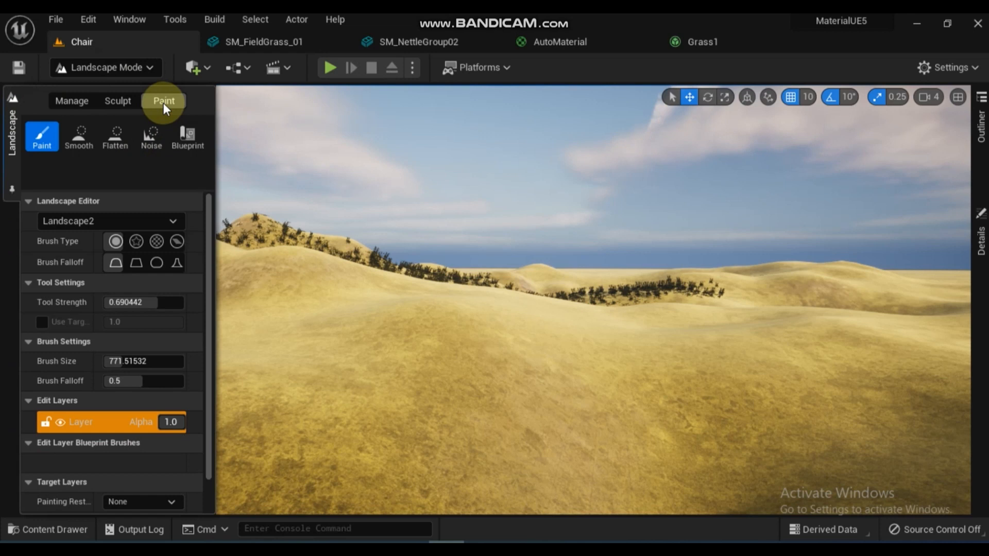
scroll(199, 318, down, 4)
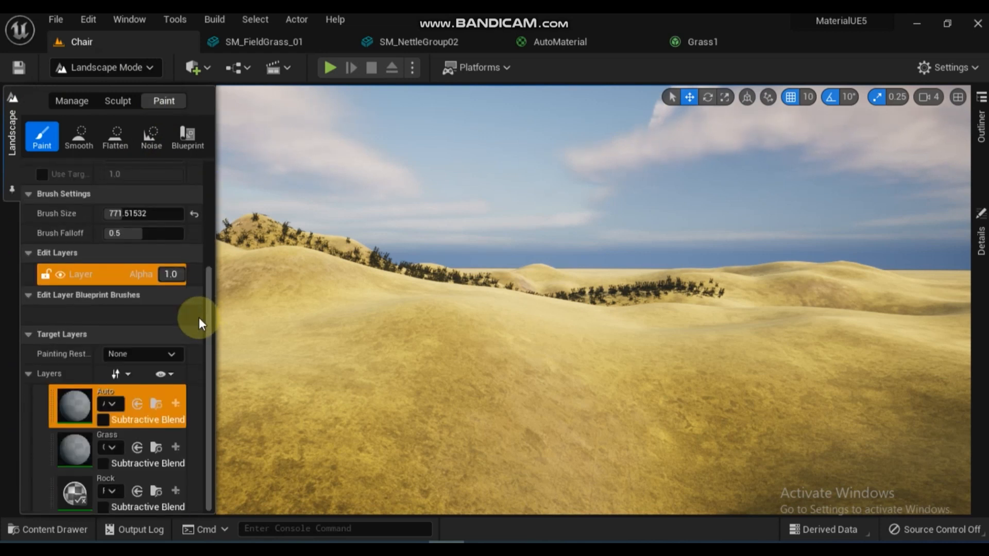
click(140, 431)
- Paint the Grass layer over the foreground slopes and the neighbouring hill of Landscape2
click(378, 315)
mouse_move(377, 315)
mouse_down()
mouse_move(671, 336)
mouse_move(465, 388)
mouse_move(254, 354)
mouse_move(384, 332)
mouse_up()
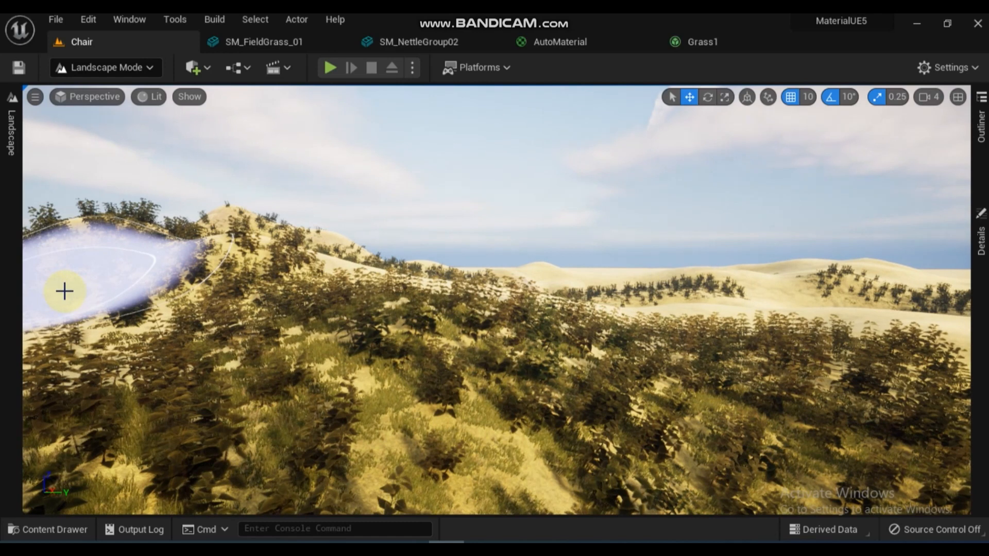
mouse_move(168, 325)
mouse_down()
mouse_move(278, 377)
mouse_move(154, 207)
mouse_move(129, 151)
mouse_up()
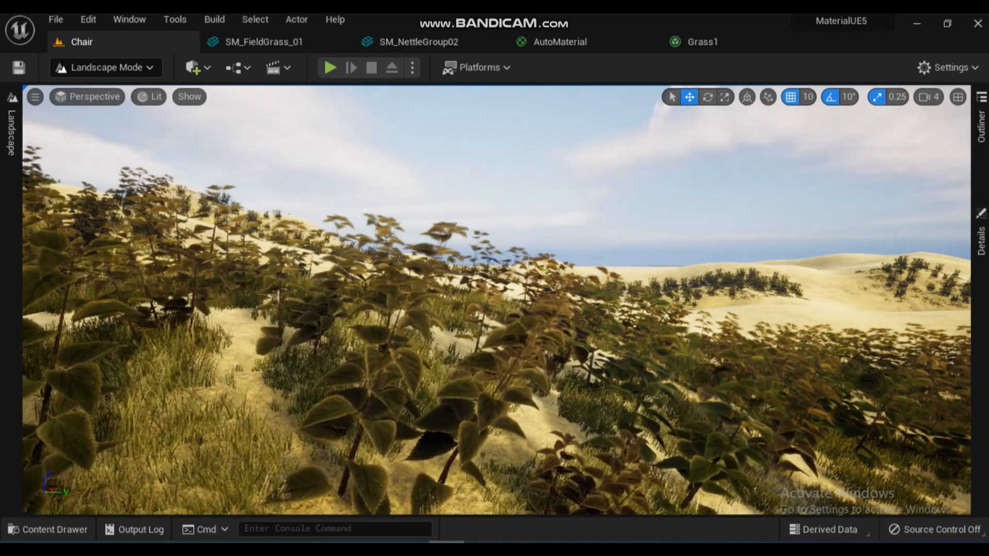
- Leave landscape editing for selection mode and examine the painted foliage from farther away
mouse_move(479, 344)
right_down()
mouse_move(427, 358)
mouse_move(474, 336)
right_up()
key(shift+1)
key(w)
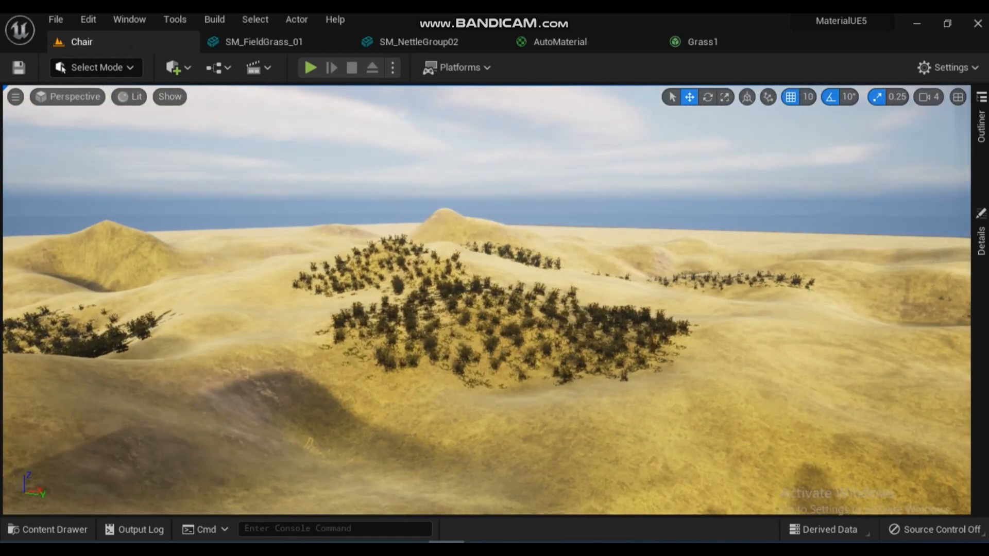
- Return to landscape painting and select the Grass target layer with Subtractive Blend enabled
click(96, 67)
click(103, 103)
click(11, 99)
scroll(172, 450, down, 3)
click(172, 450)
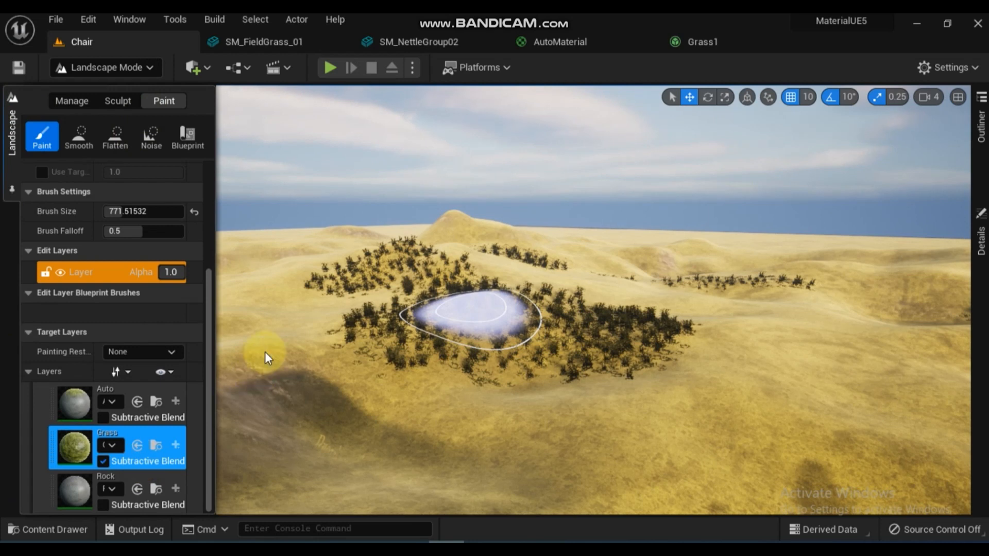
- Paint with the Grass layer's Subtractive Blend over the foliage patch and the neighbouring slopes to erase the foliage
drag(152, 441, 232, 437)
mouse_move(366, 285)
right_down()
mouse_move(222, 286)
mouse_move(203, 267)
right_up()
mouse_move(496, 324)
mouse_down()
mouse_move(441, 289)
mouse_move(287, 270)
mouse_move(154, 309)
mouse_up()
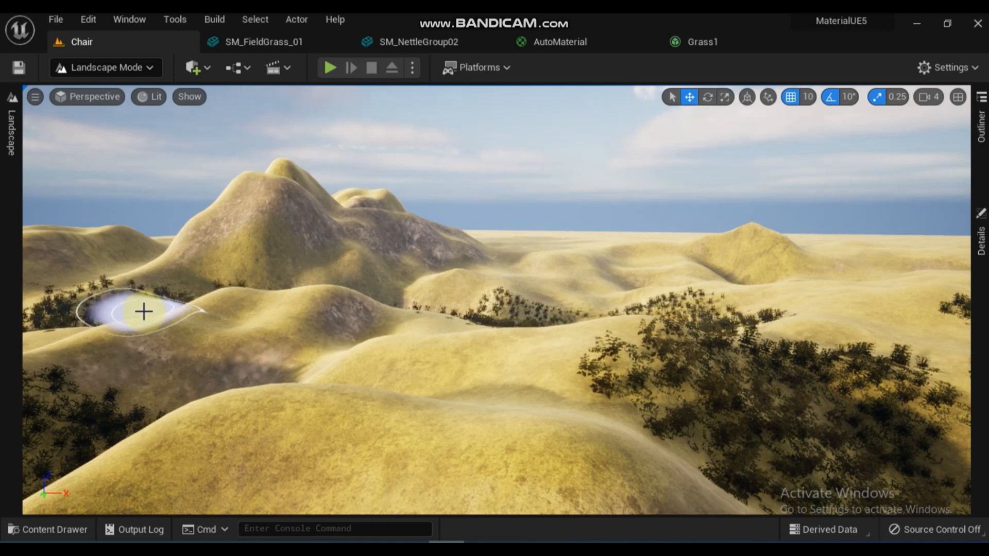
- Select the Auto target layer and paint it over the foreground slopes of the landscape
click(12, 131)
click(77, 406)
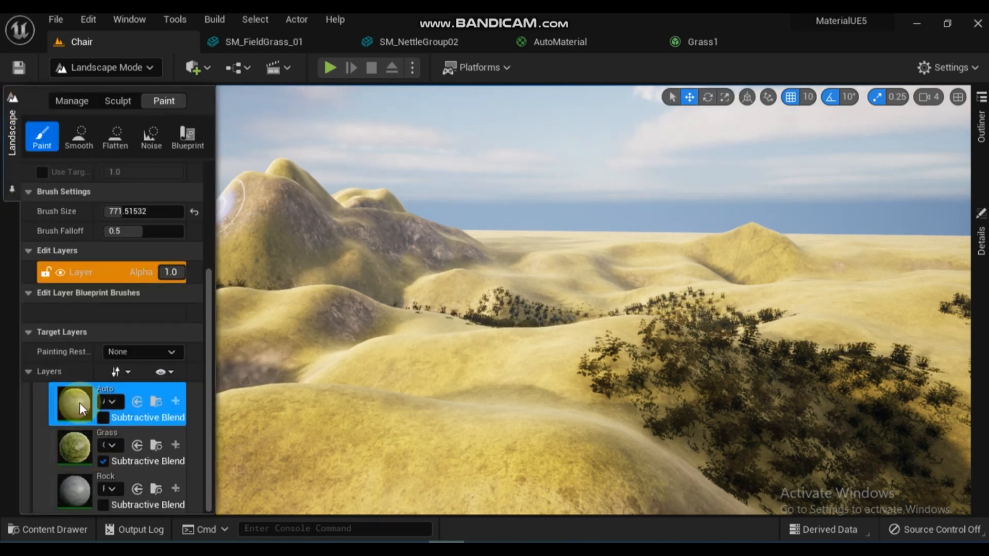
click(308, 312)
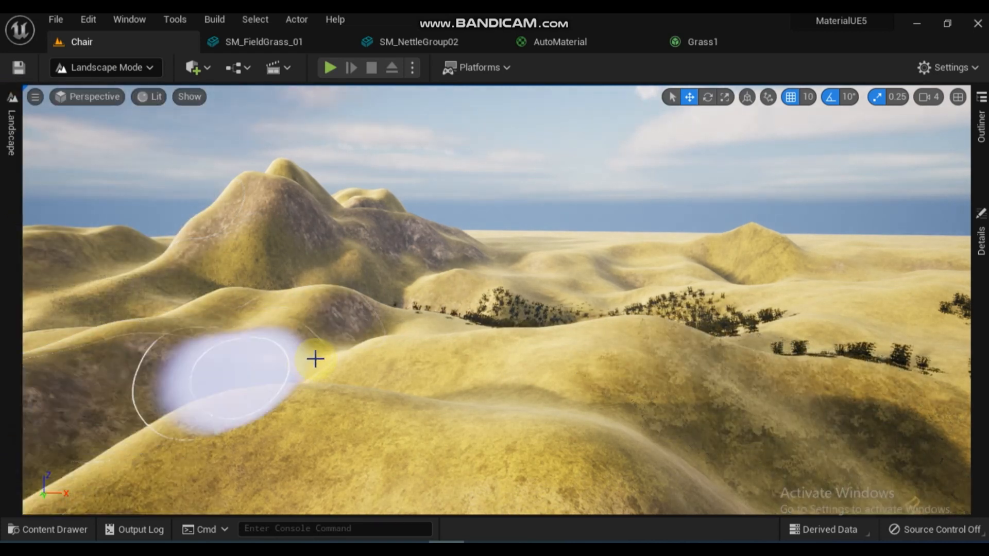
mouse_move(379, 320)
mouse_down()
mouse_move(456, 313)
mouse_move(585, 324)
mouse_up()
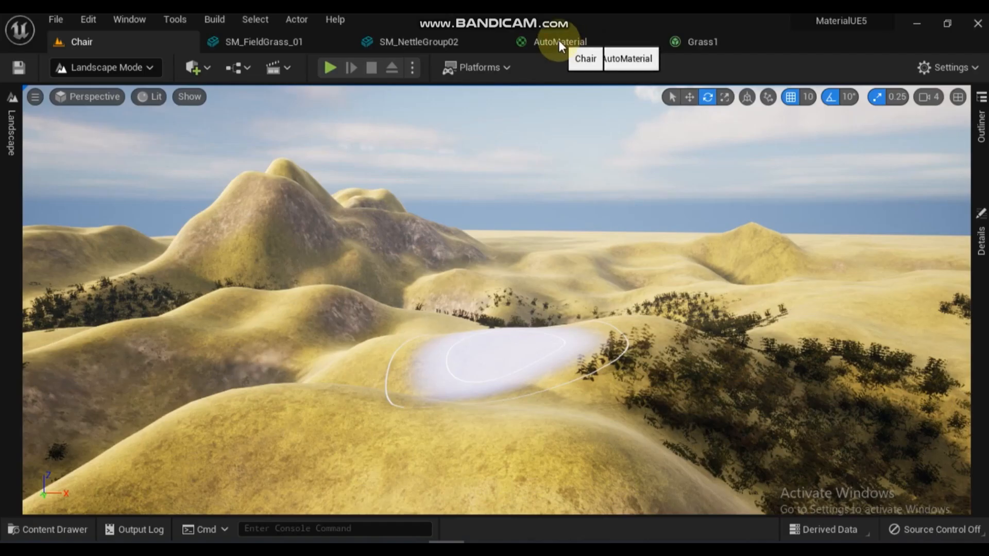
- In AutoMaterial, find LandscapeLayerBlend in the node palette and add it below the Sample 'Grass' node
click(558, 40)
right_drag(625, 336, 535, 178)
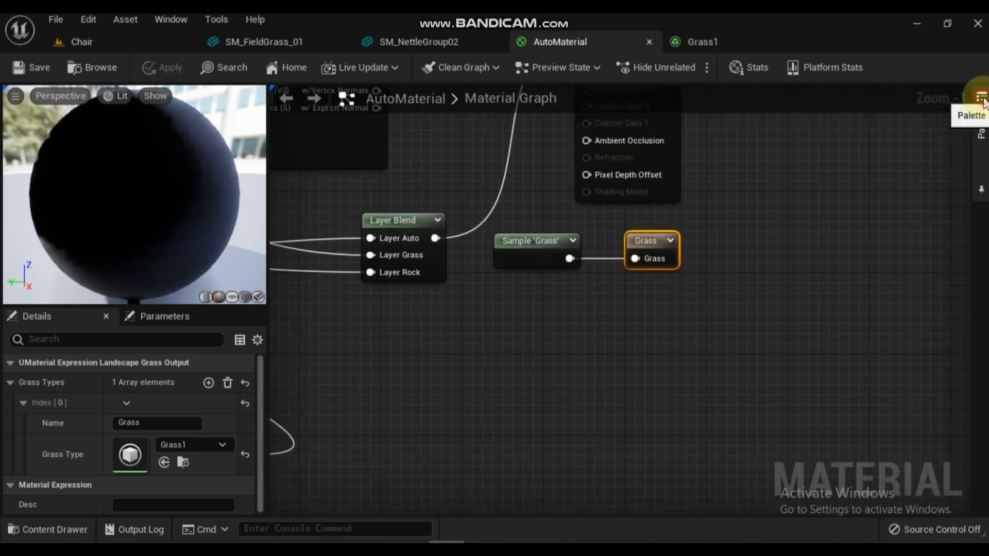
click(981, 97)
click(864, 111)
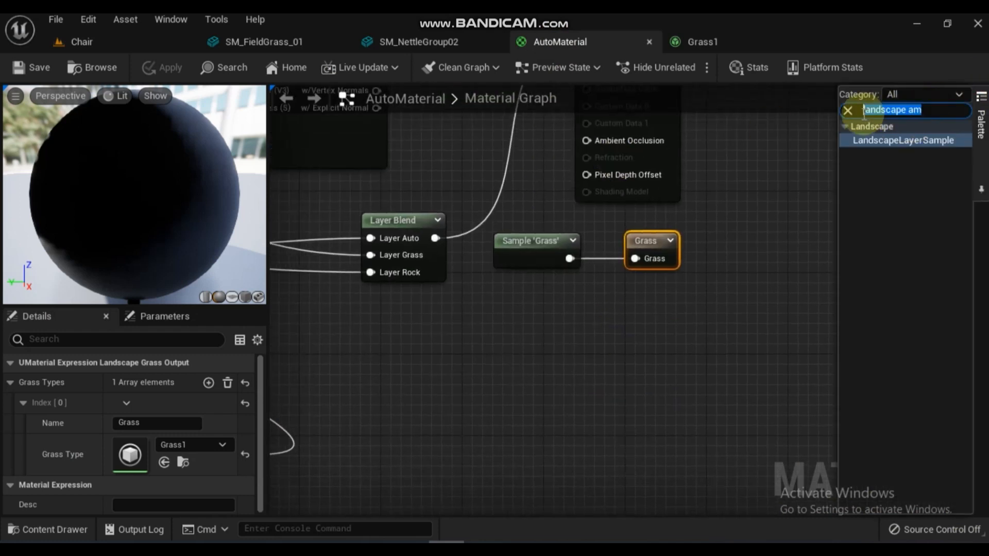
text(landsca)
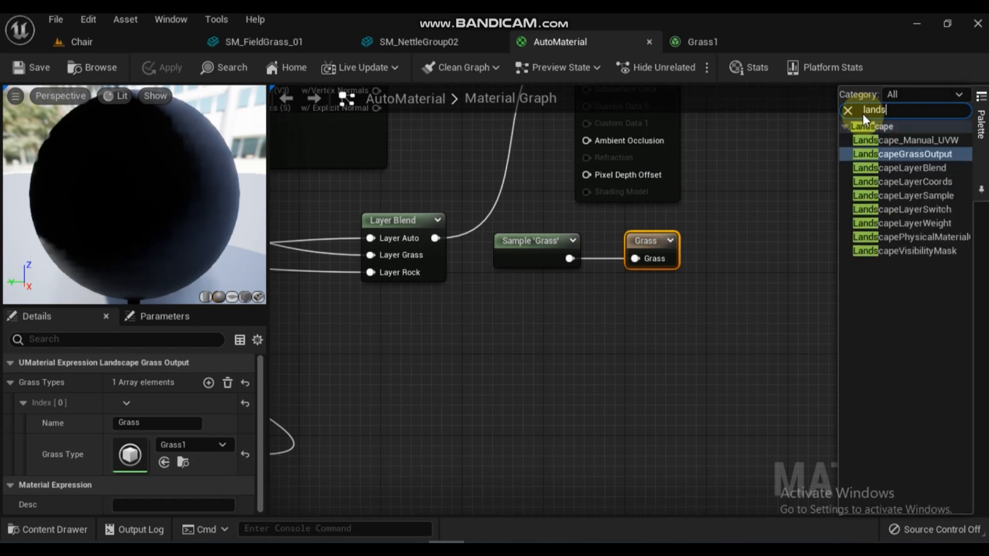
click(912, 171)
drag(913, 171, 533, 310)
- Connect the new Layer Blend node to the Grass output node in place of Sample 'Grass' and arrange the nodes
drag(656, 257, 685, 309)
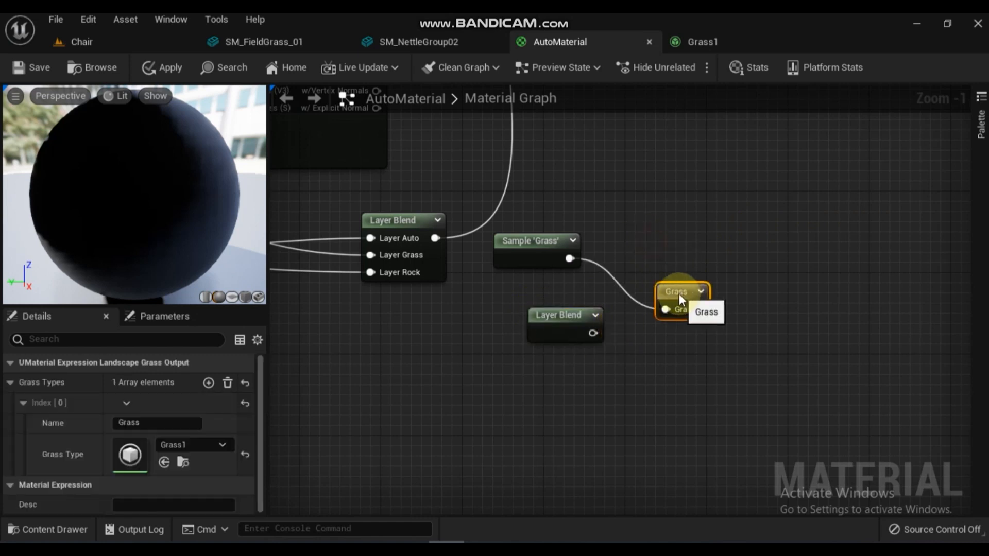
drag(592, 333, 665, 310)
drag(562, 313, 545, 288)
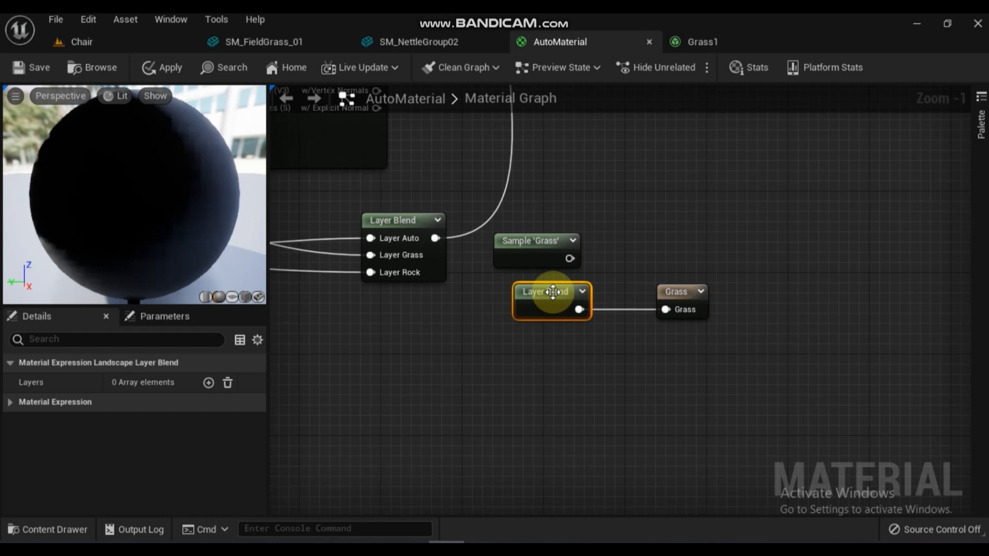
- Add a first layer to the new Layer Blend node and name it Auto
click(209, 383)
right_drag(308, 375, 713, 366)
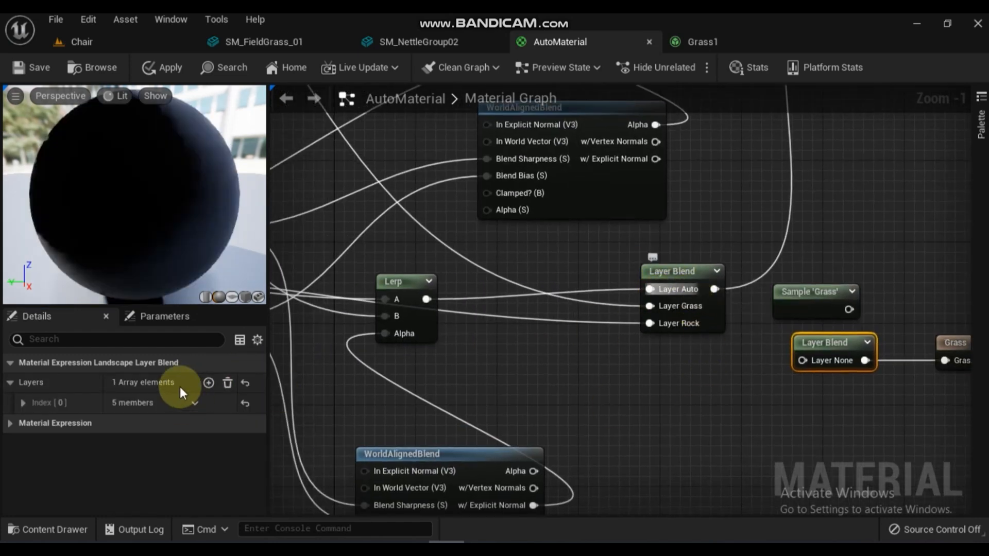
click(20, 403)
click(134, 422)
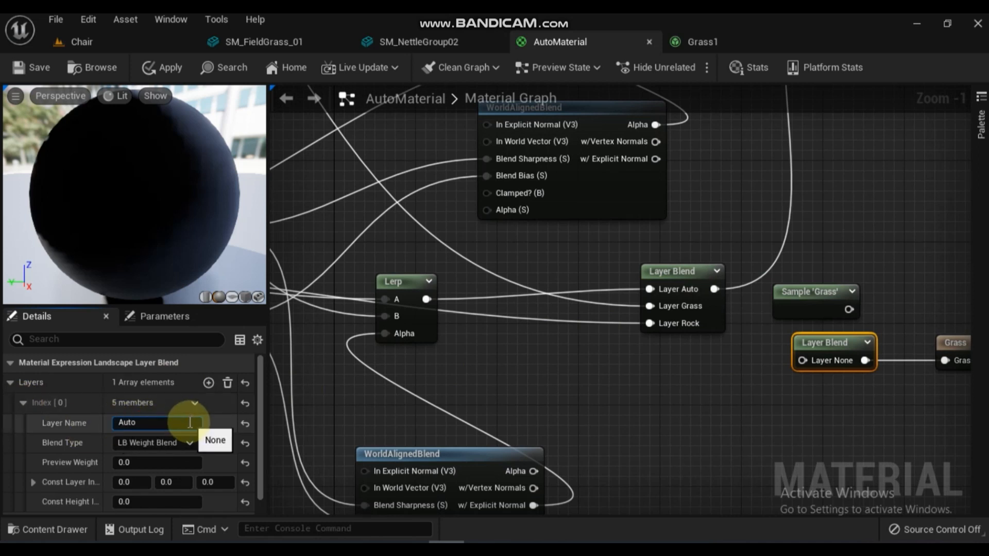
text(Auto)
- Add a second layer to the new Layer Blend node and name it Grass
click(208, 382)
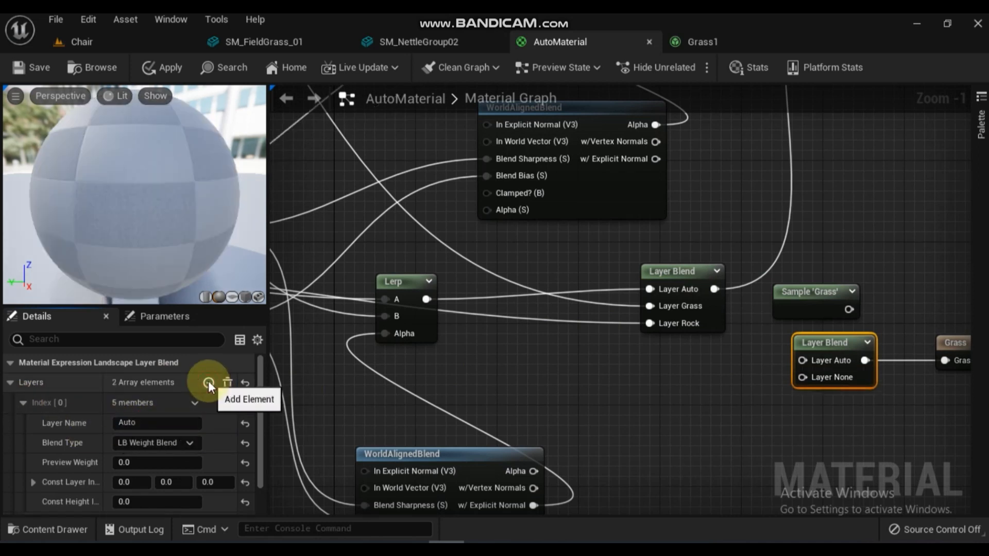
click(22, 404)
click(22, 423)
click(115, 444)
text(Gr)
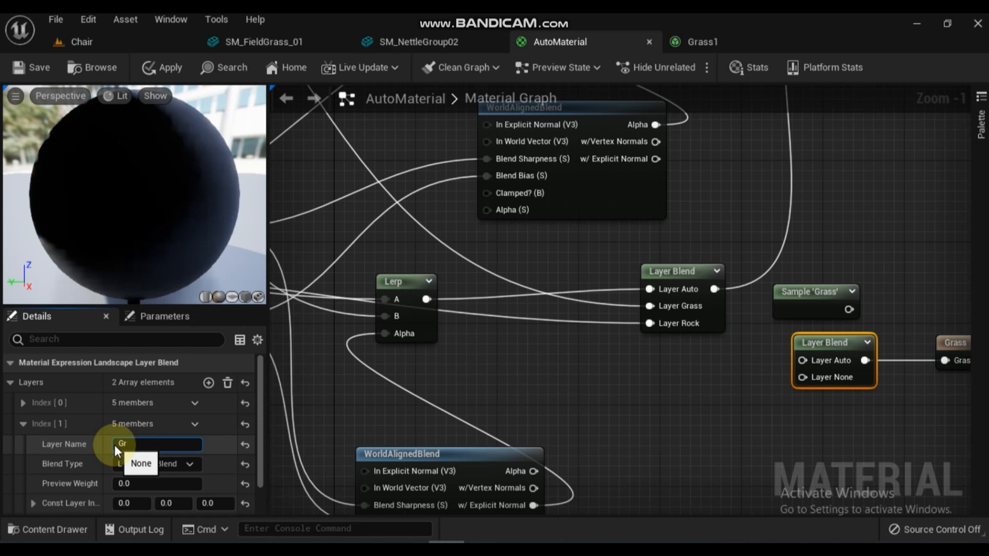
text(ass)
key(Return)
- Connect the upper WorldAlignedBlend's w/ Explicit Normal output to the new Layer Blend's Layer Auto input
click(601, 412)
right_drag(601, 412, 583, 428)
scroll(476, 444, down, 4)
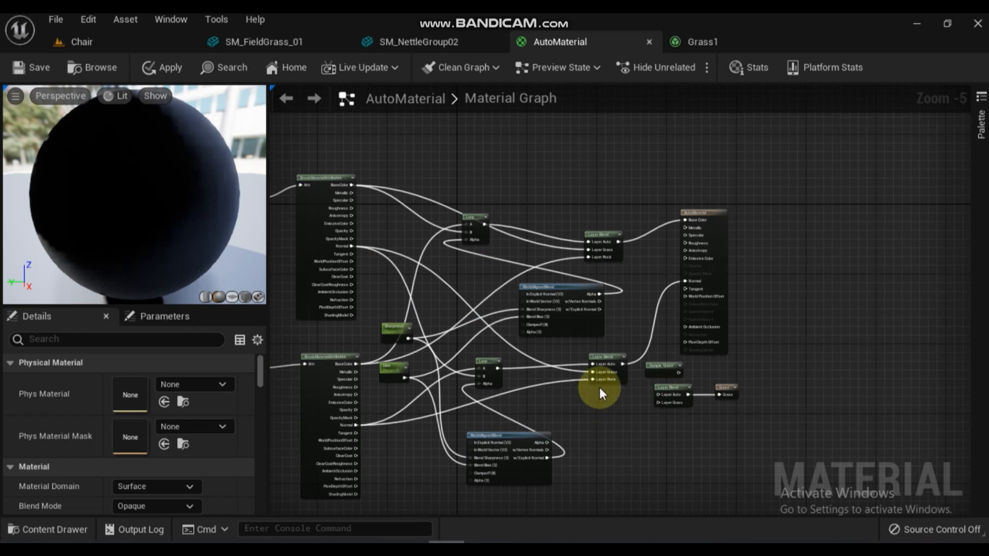
mouse_move(598, 309)
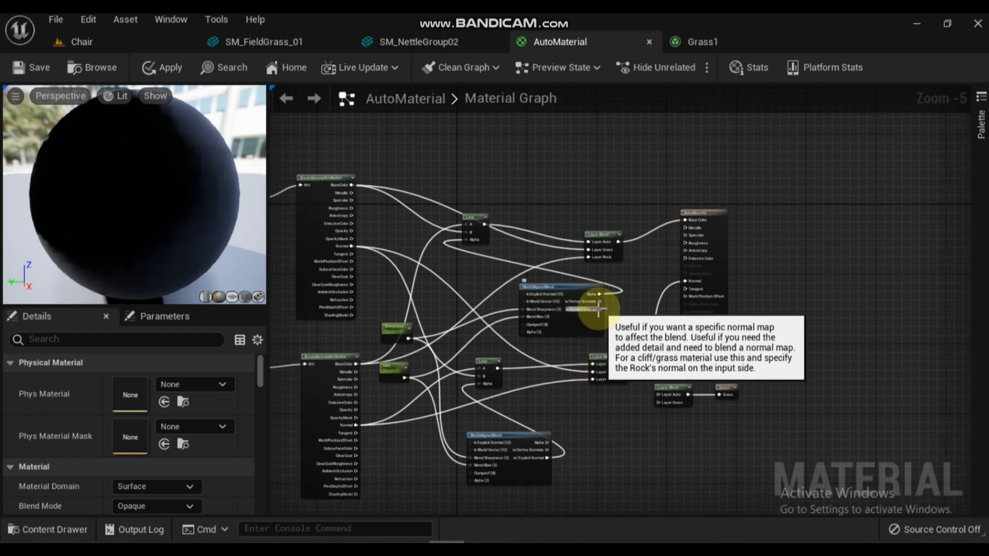
drag(598, 309, 657, 395)
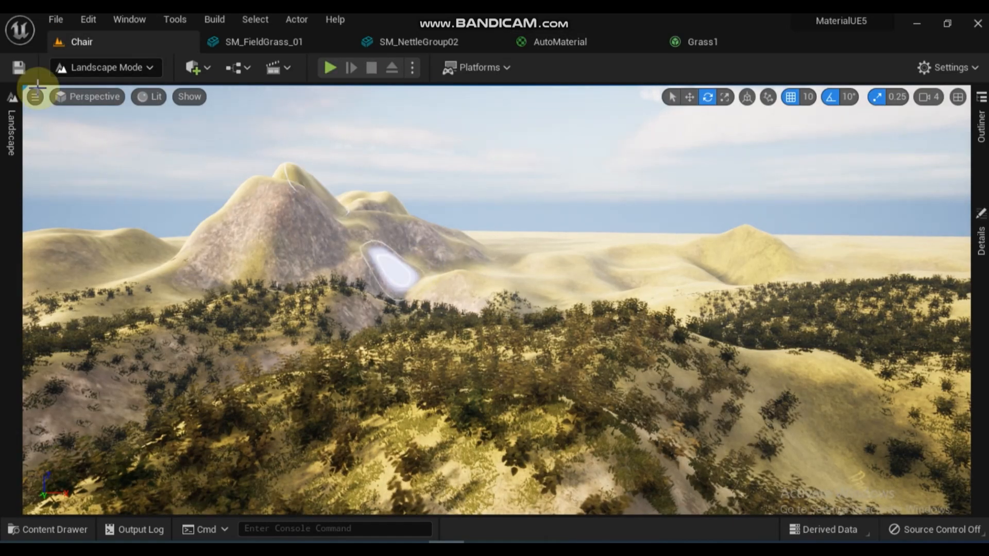
click(11, 124)
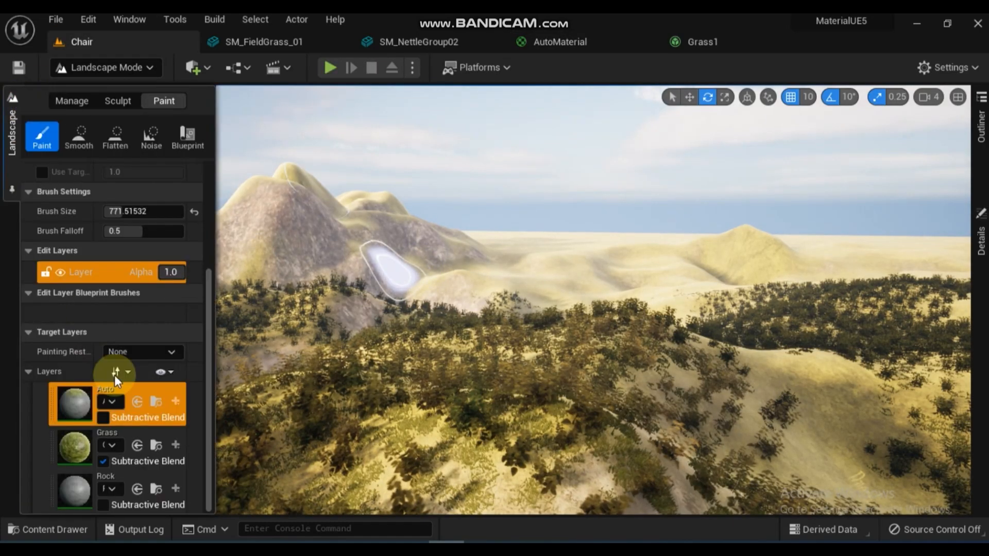
mouse_move(665, 404)
mouse_down()
mouse_move(551, 399)
mouse_move(321, 445)
mouse_move(93, 410)
mouse_move(192, 348)
mouse_move(353, 320)
mouse_move(432, 328)
mouse_up()
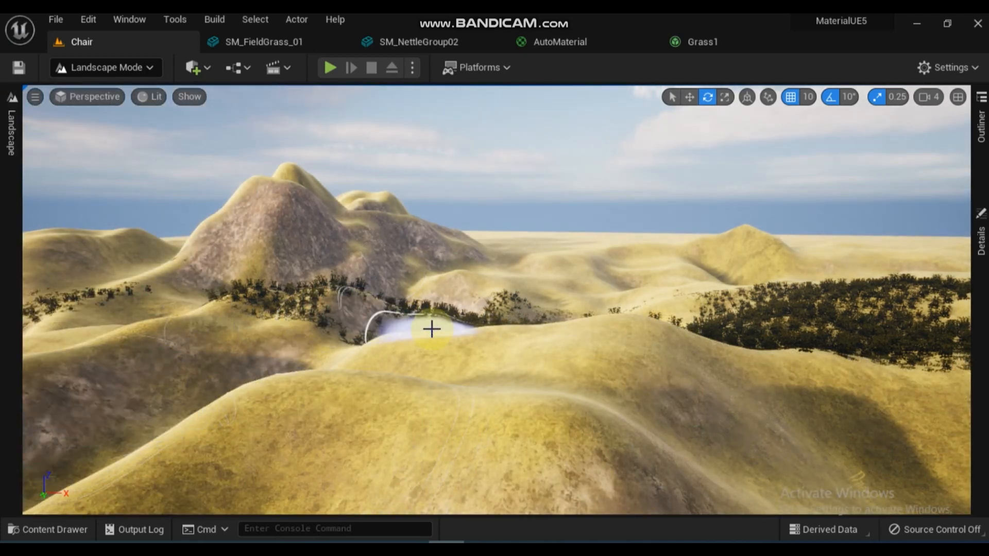
key(ctrl+z)
scroll(432, 330, down, 7)
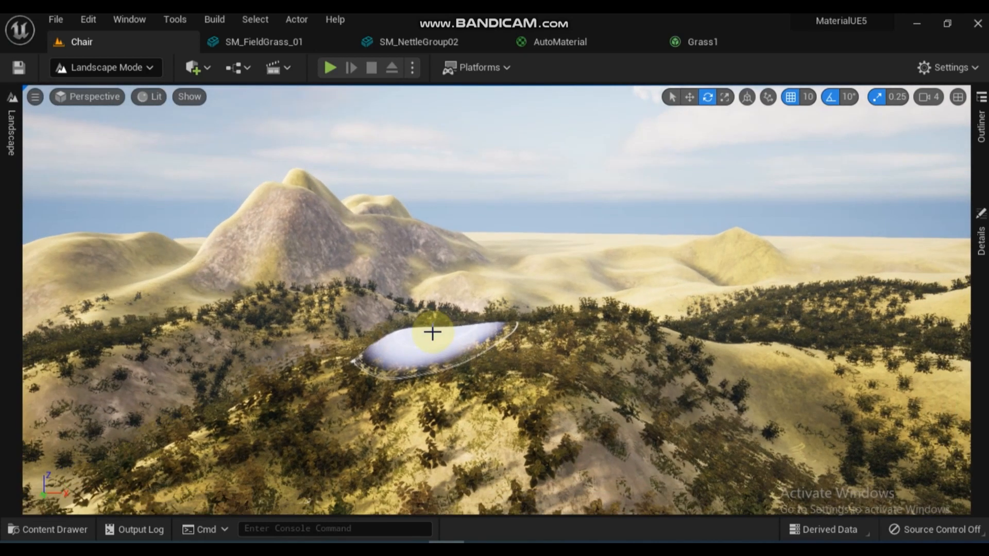
scroll(388, 318, up, 8)
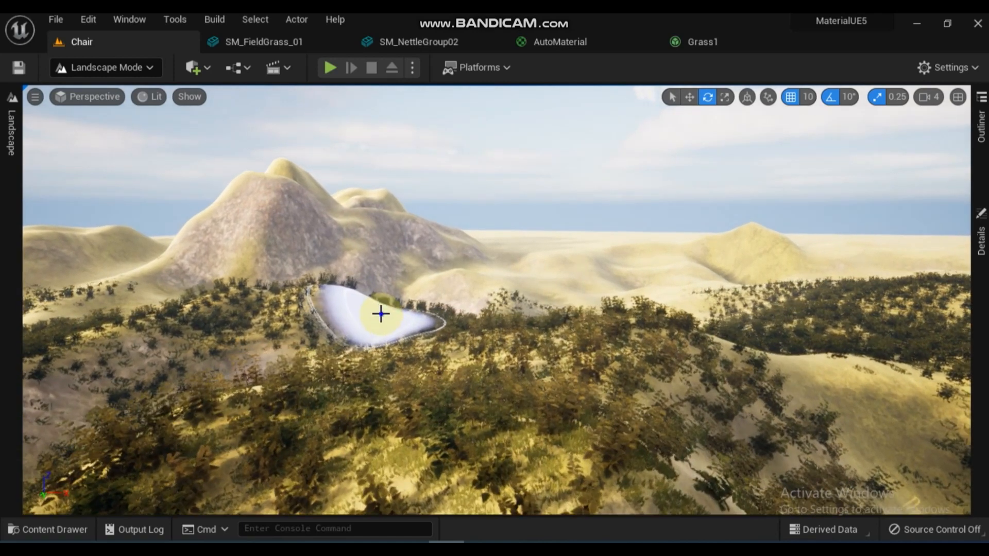
- Select the Grass target layer and paint it over the slopes of the large hill
right_drag(380, 314, 346, 304)
key(w)
key(w)
right_drag(364, 309, 404, 309)
click(12, 133)
click(80, 449)
mouse_move(498, 431)
mouse_down()
mouse_move(278, 350)
mouse_move(503, 287)
mouse_move(684, 309)
mouse_move(812, 459)
mouse_move(600, 458)
mouse_up()
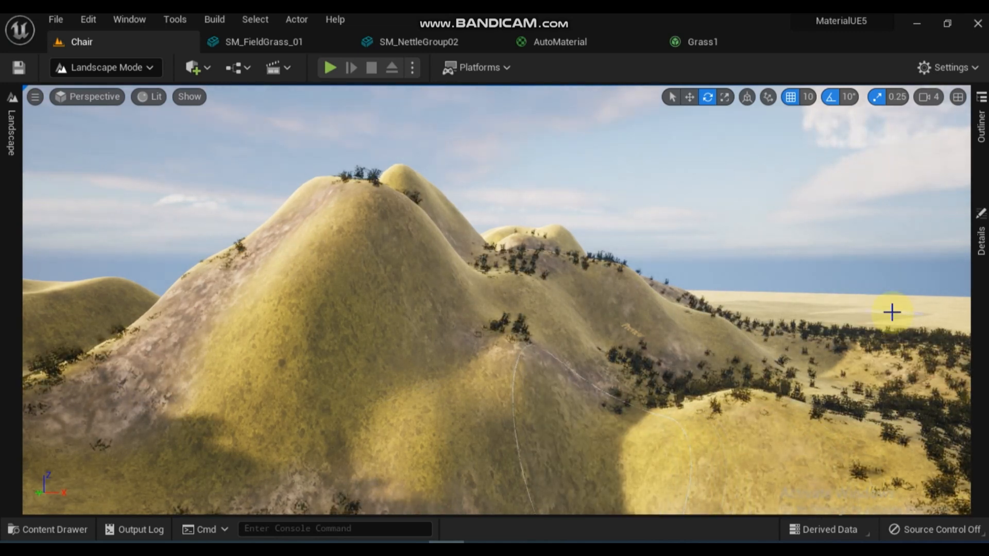
- Select the Auto target layer and paint it across the large hill's face
scroll(892, 312, up, 1)
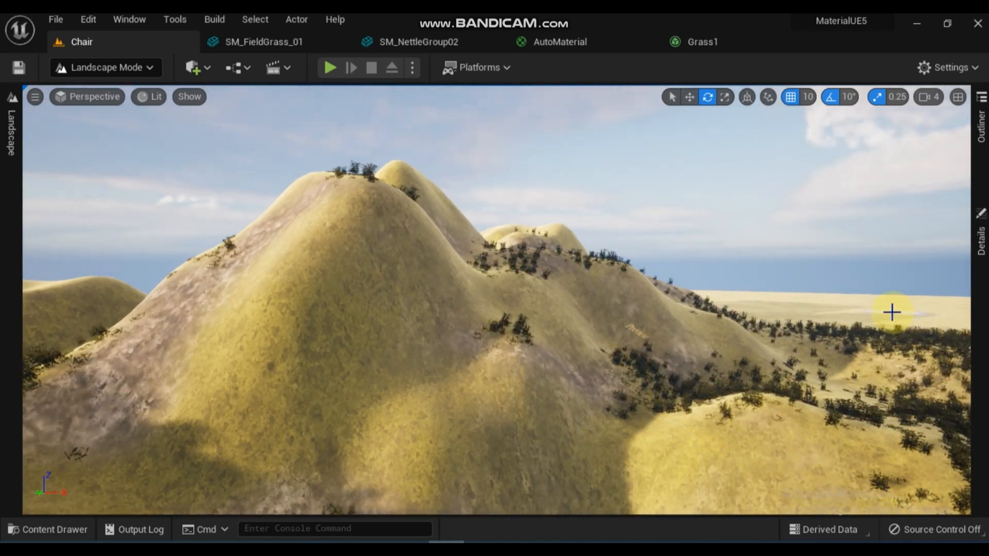
click(12, 95)
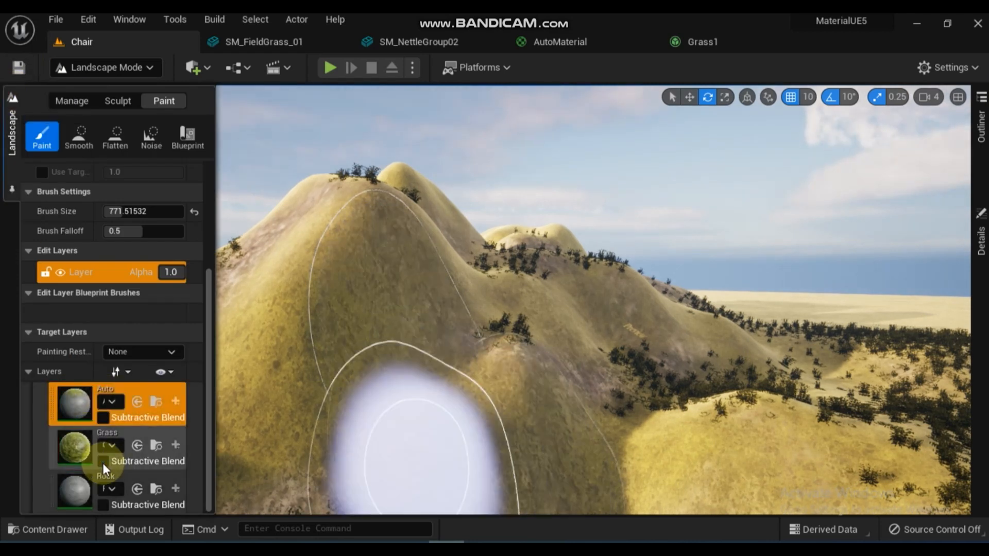
mouse_move(521, 437)
mouse_down()
mouse_move(253, 375)
mouse_move(534, 430)
mouse_move(755, 428)
mouse_move(655, 419)
mouse_move(426, 302)
mouse_move(287, 346)
mouse_move(79, 142)
mouse_up()
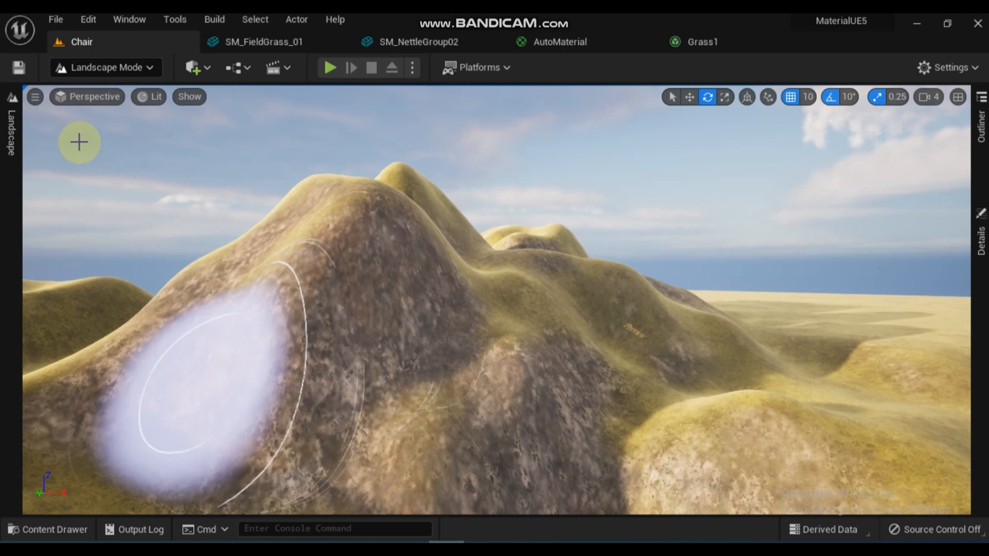
- Select the Grass target layer again and paint it over the large hill and the slopes beside it
click(10, 101)
click(75, 446)
mouse_move(513, 383)
mouse_down()
mouse_move(331, 335)
mouse_move(176, 371)
mouse_move(375, 466)
mouse_move(801, 459)
mouse_move(778, 462)
mouse_up()
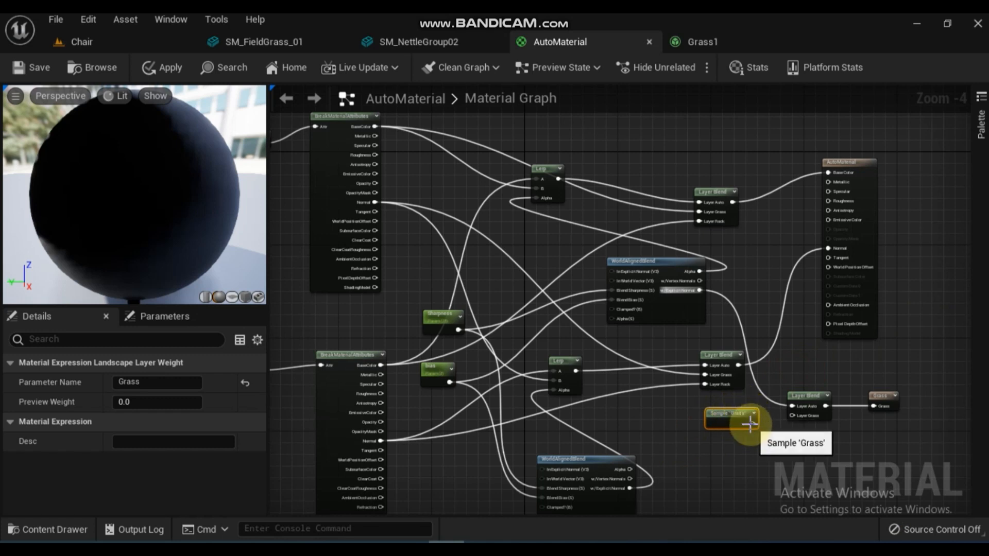
- In AutoMaterial, connect the Sample 'Grass' output to the new Layer Blend's Layer Grass input and save the material
drag(751, 424, 793, 417)
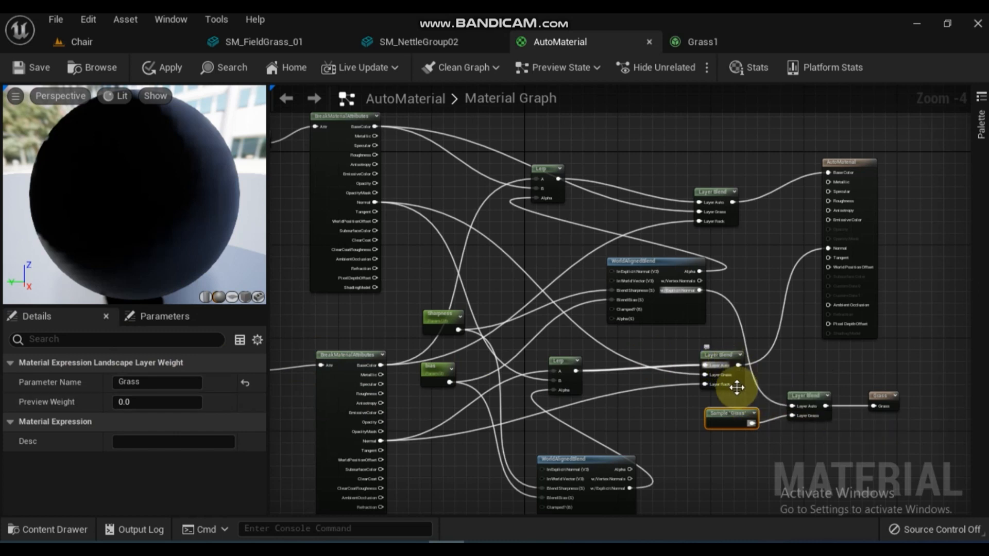
click(36, 70)
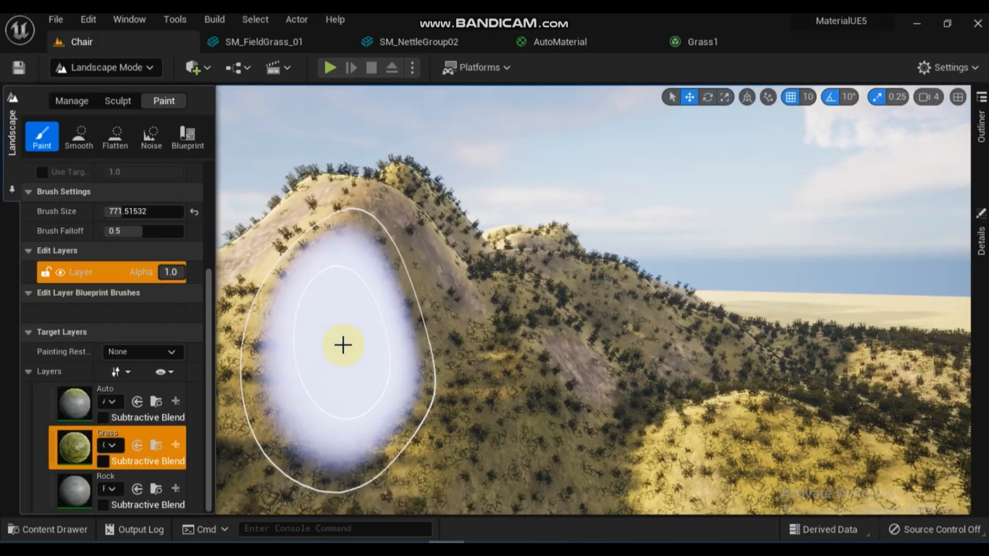
- In the Chair level, paint the Grass layer over the rocky parts of the large hill
click(343, 345)
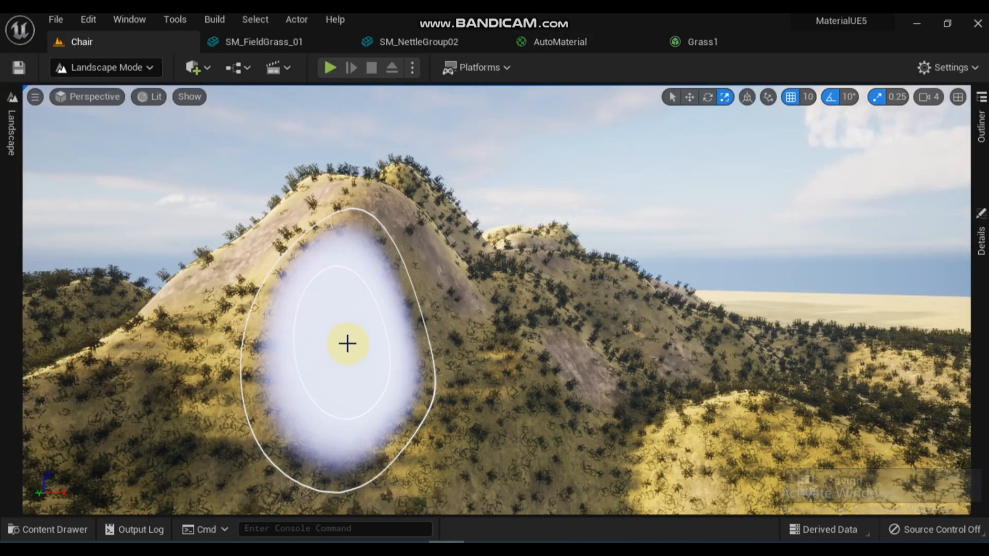
mouse_move(299, 370)
mouse_down()
mouse_move(474, 397)
mouse_move(609, 433)
mouse_move(592, 353)
mouse_move(517, 332)
mouse_move(431, 283)
mouse_move(395, 216)
mouse_move(295, 212)
mouse_move(240, 229)
mouse_move(205, 256)
mouse_move(196, 292)
mouse_move(150, 324)
mouse_move(75, 321)
mouse_move(155, 287)
mouse_move(146, 273)
mouse_up()
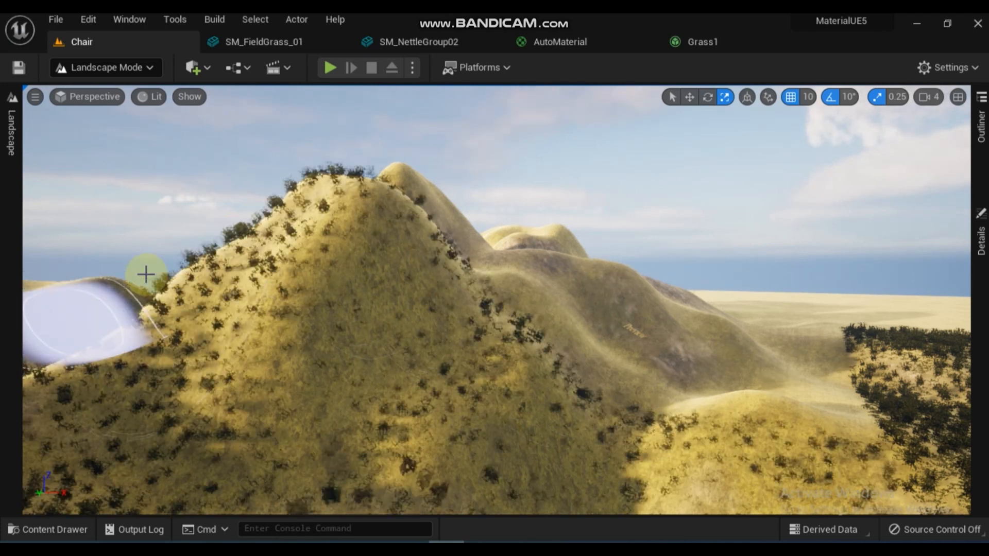
- Select the Auto target layer and paint it over the large hill and the neighbouring slopes
click(12, 98)
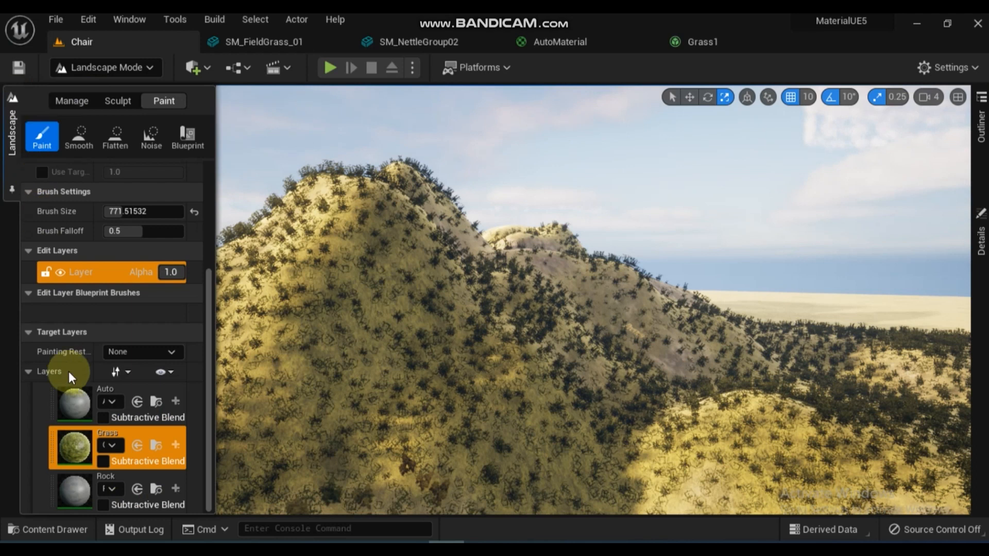
click(80, 405)
mouse_move(580, 382)
mouse_down()
mouse_move(628, 443)
mouse_move(763, 462)
mouse_move(780, 455)
mouse_move(752, 413)
mouse_move(669, 393)
mouse_move(554, 480)
mouse_move(518, 481)
mouse_move(484, 411)
mouse_move(512, 345)
mouse_move(490, 304)
mouse_move(339, 276)
mouse_move(195, 318)
mouse_move(128, 353)
mouse_move(103, 421)
mouse_move(221, 483)
mouse_move(247, 481)
mouse_up()
mouse_move(518, 460)
mouse_down()
mouse_move(616, 419)
mouse_move(595, 354)
mouse_move(408, 266)
mouse_move(357, 205)
mouse_move(331, 194)
mouse_move(283, 201)
mouse_move(258, 241)
mouse_up()
mouse_move(286, 338)
mouse_down()
mouse_move(591, 490)
mouse_move(777, 481)
mouse_move(622, 315)
mouse_move(645, 349)
mouse_move(713, 375)
mouse_move(756, 370)
mouse_up()
mouse_move(659, 389)
mouse_down()
mouse_move(554, 348)
mouse_move(426, 218)
mouse_up()
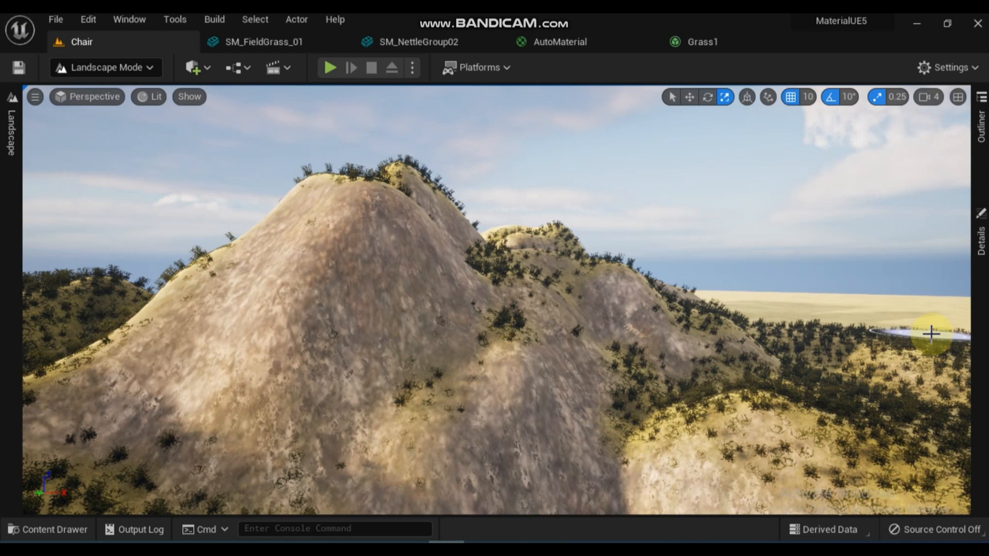
scroll(887, 426, up, 5)
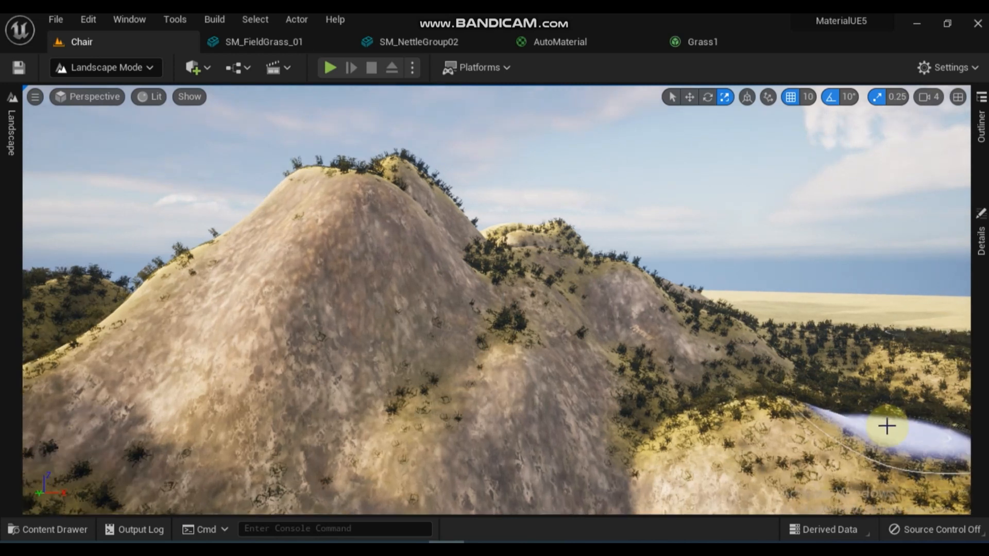
scroll(895, 425, up, 5)
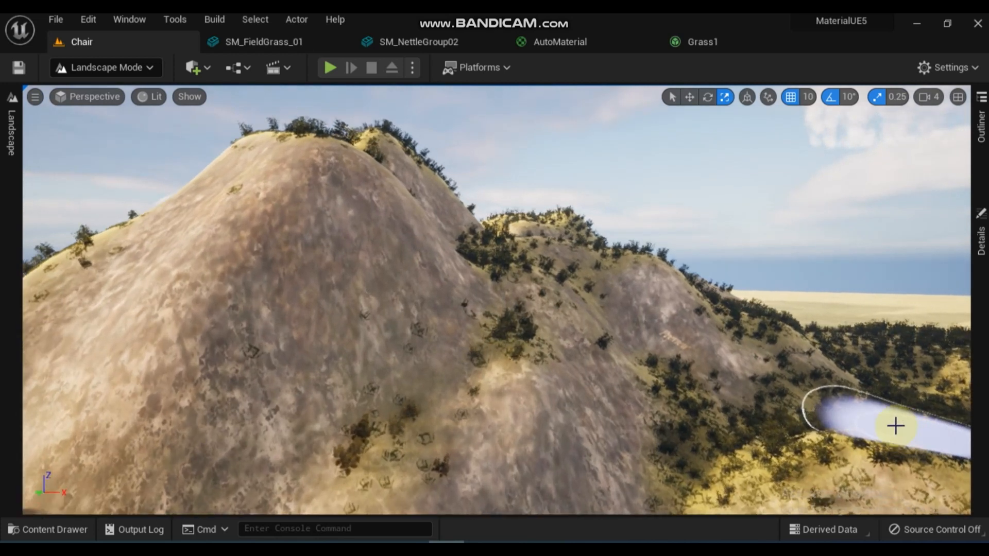
scroll(895, 425, up, 4)
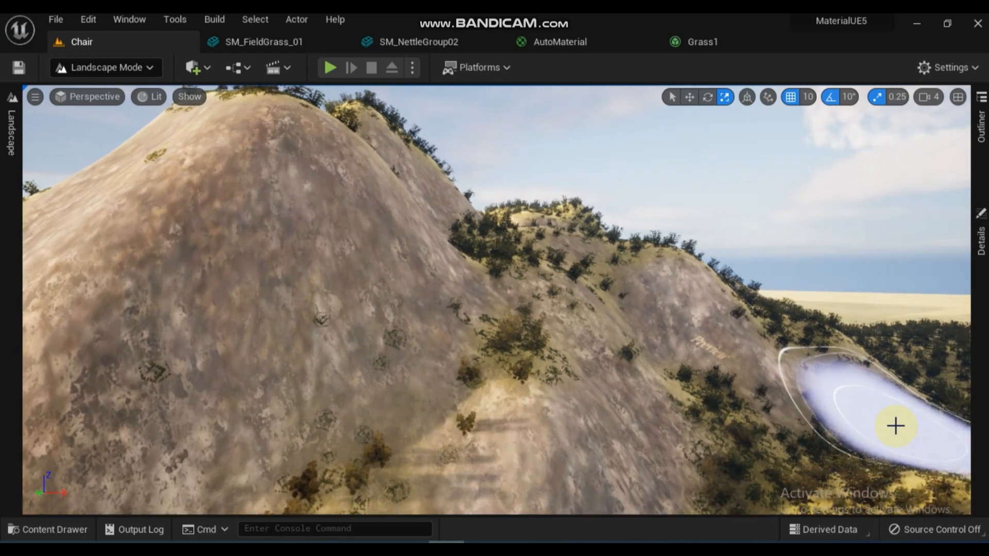
scroll(895, 426, up, 5)
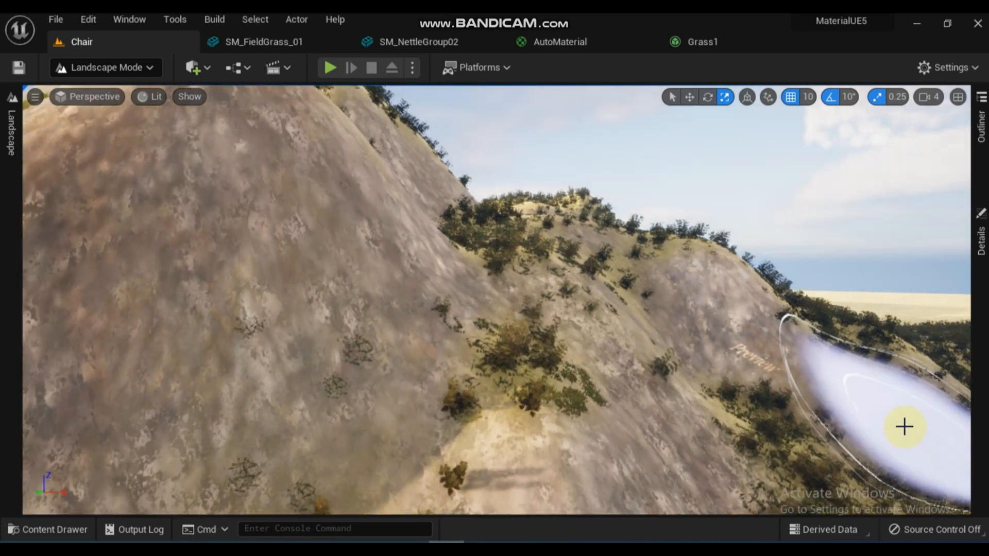
- Move in close to the foliage on the rocky slope and switch the editor from Landscape mode to Select mode
scroll(935, 426, up, 4)
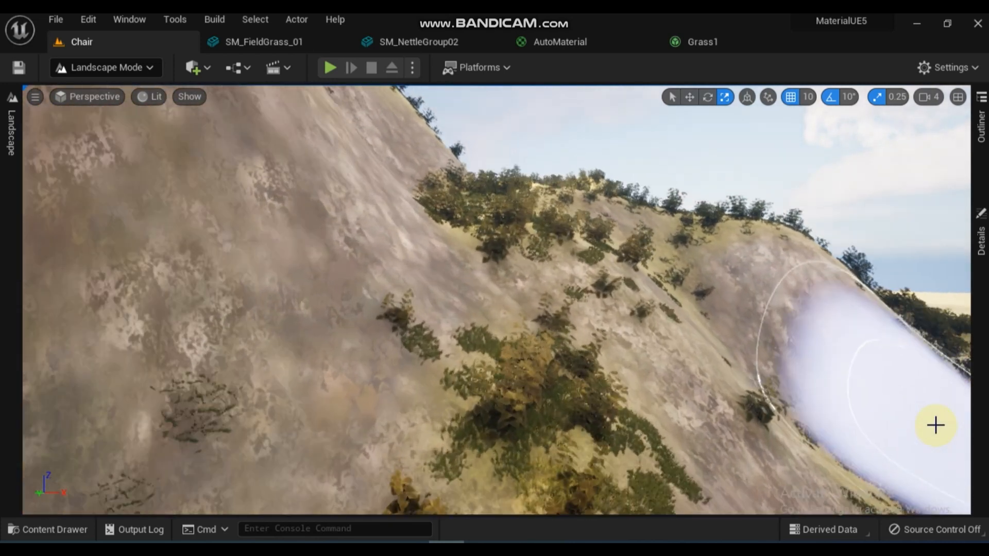
scroll(935, 425, up, 3)
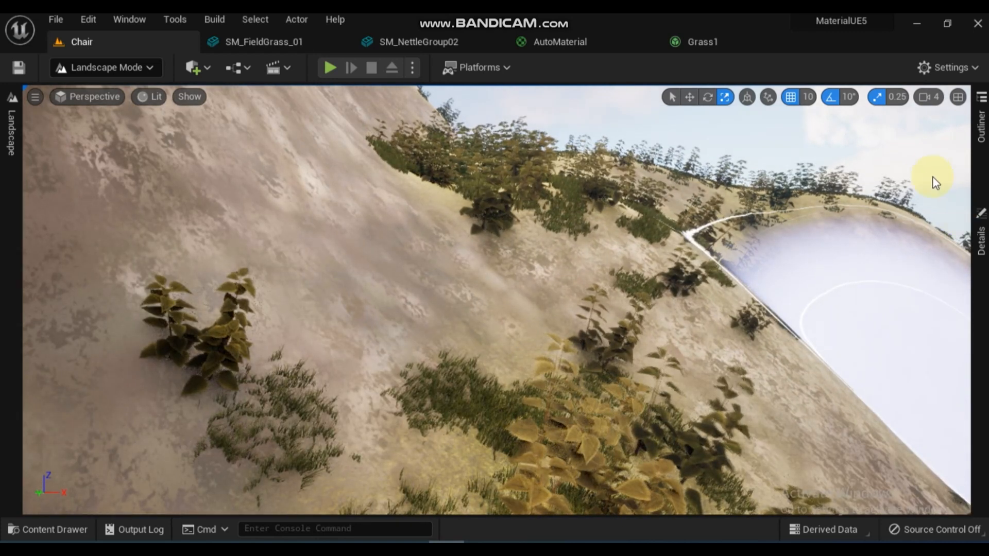
click(151, 68)
click(153, 92)
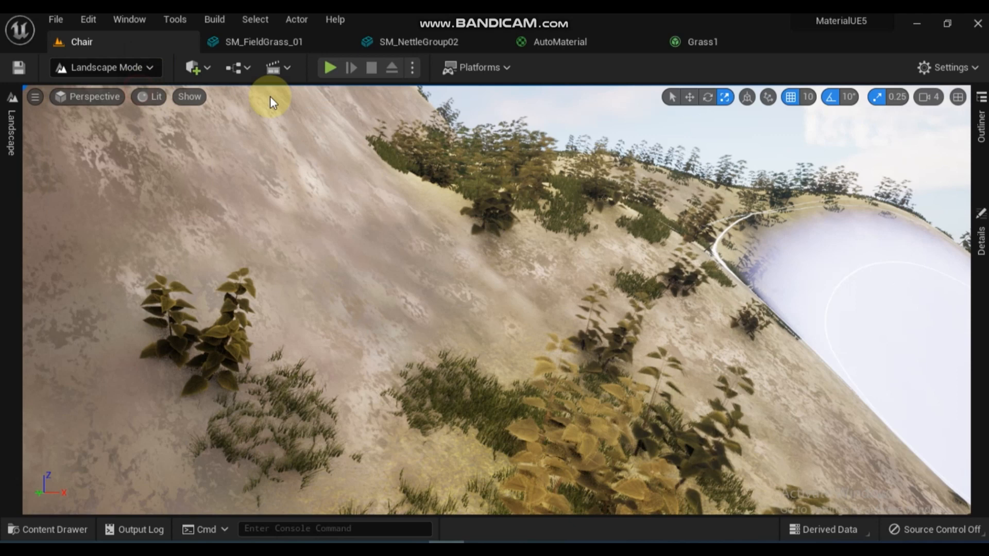
- Examine the grass and nettle coverage up close on the rocky slope, through the valley and across the open hillside
right_drag(487, 301, 476, 327)
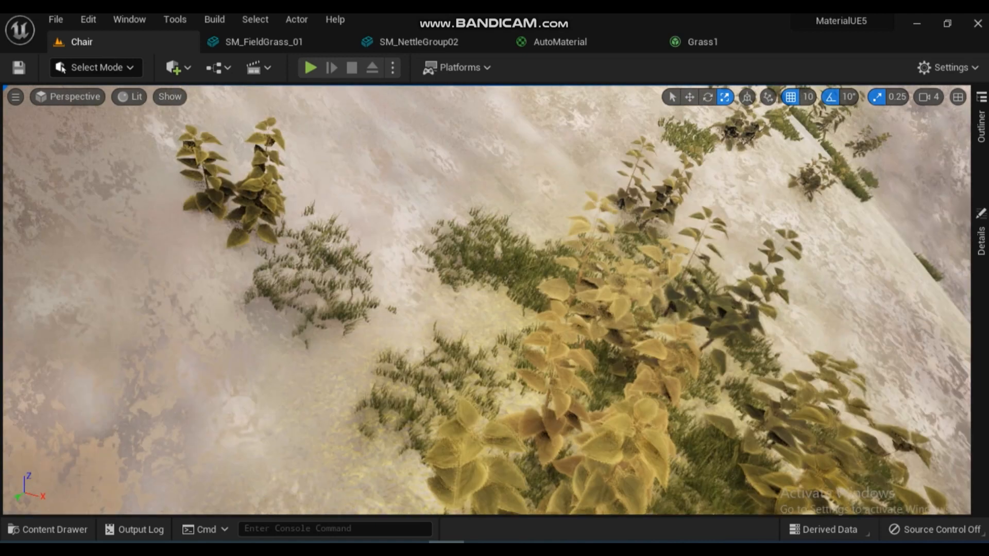
right_drag(882, 178, 410, 396)
key(w)
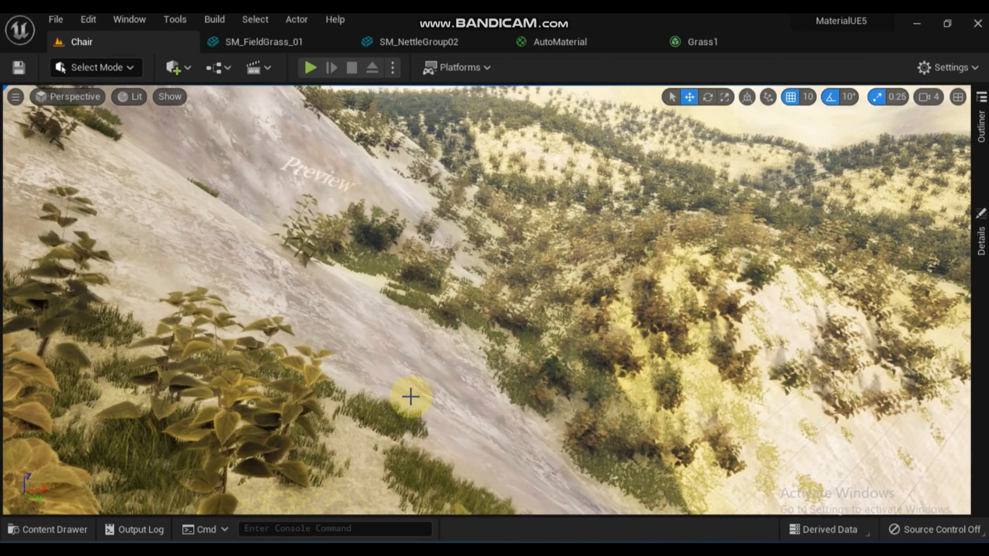
click(524, 392)
right_drag(525, 391, 559, 384)
scroll(446, 397, up, 8)
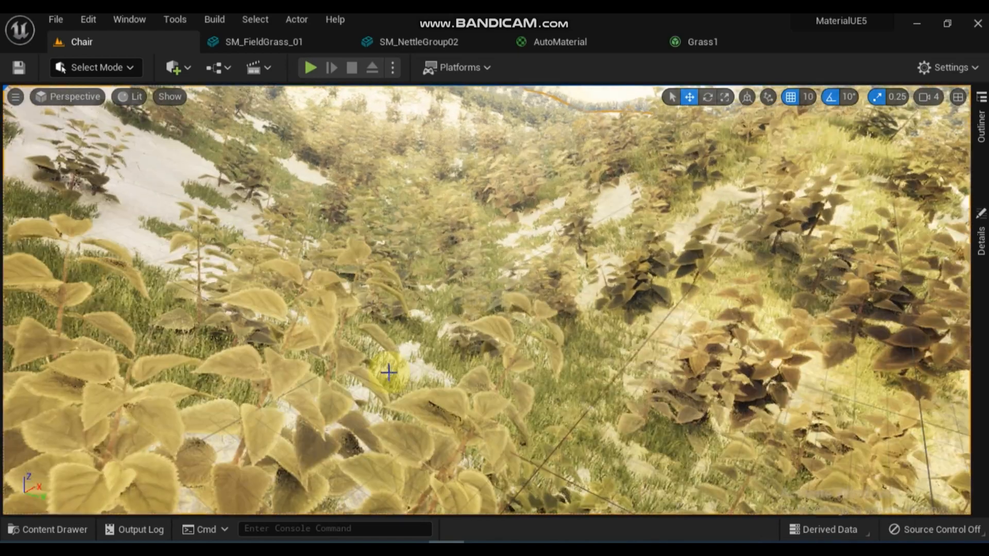
scroll(389, 372, up, 3)
right_drag(387, 372, 376, 329)
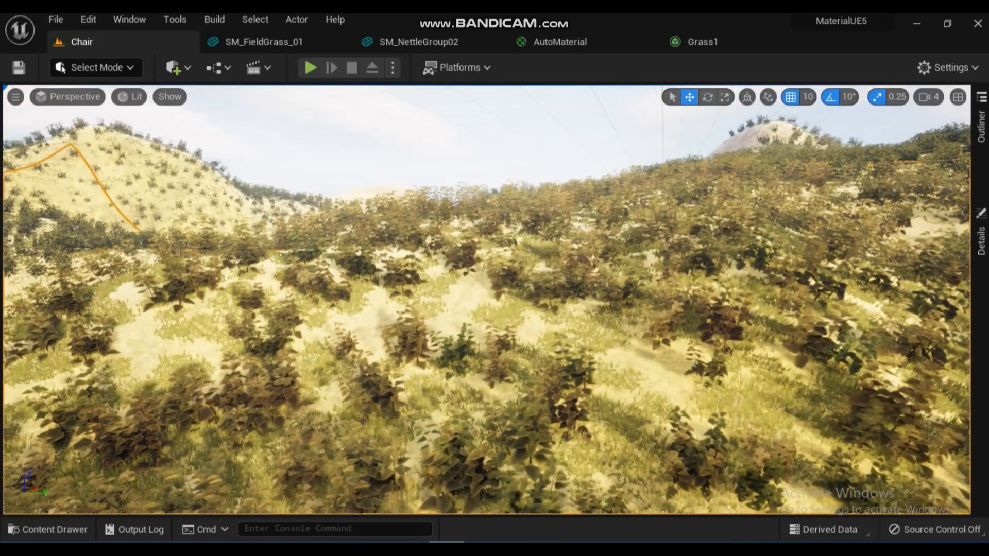
scroll(363, 310, up, 3)
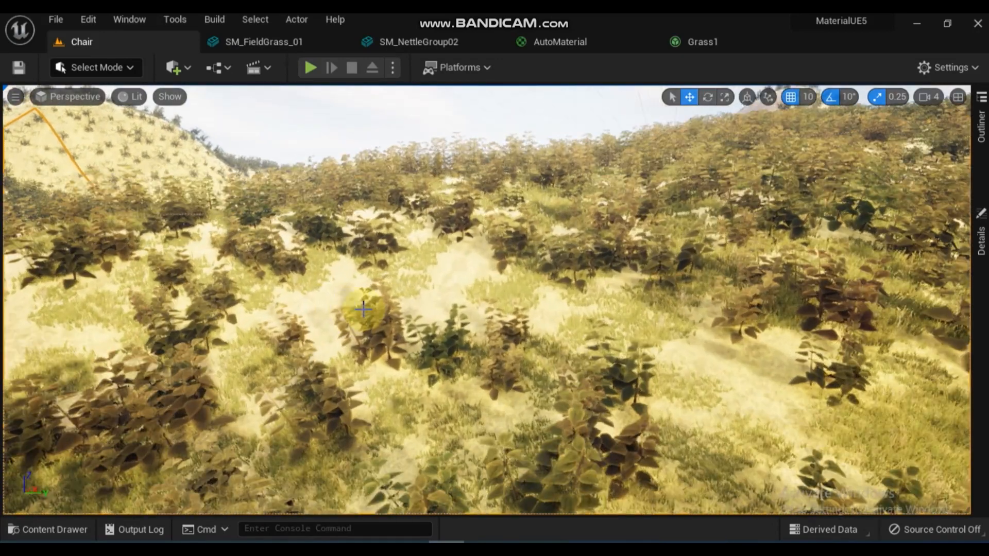